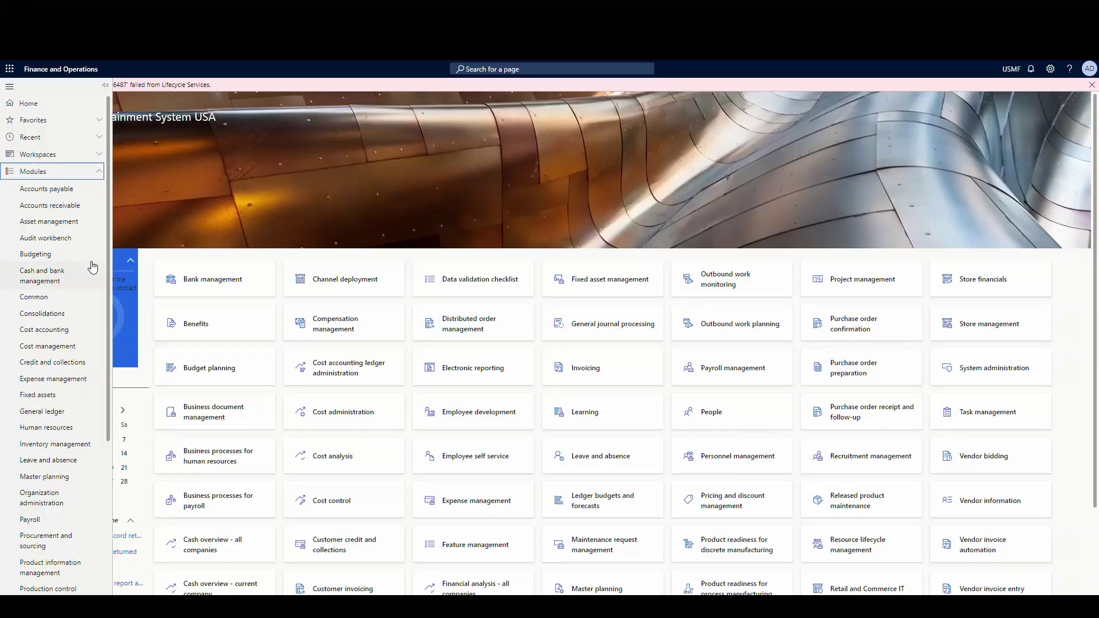
Open the All positions list from the Human resources module
scroll(92, 267, down, 4)
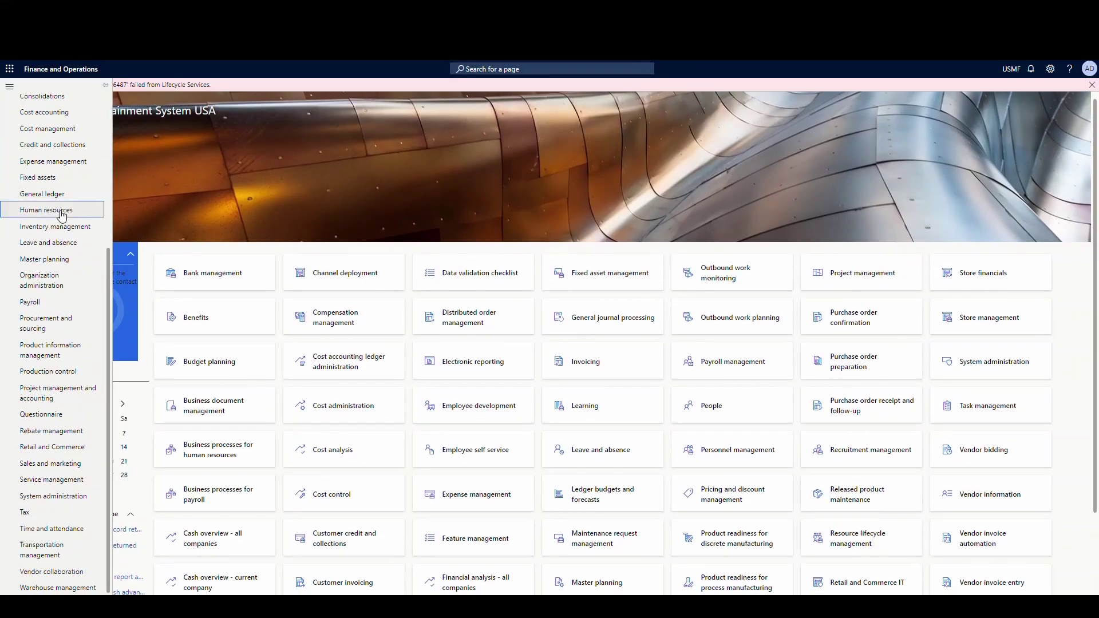
click(62, 213)
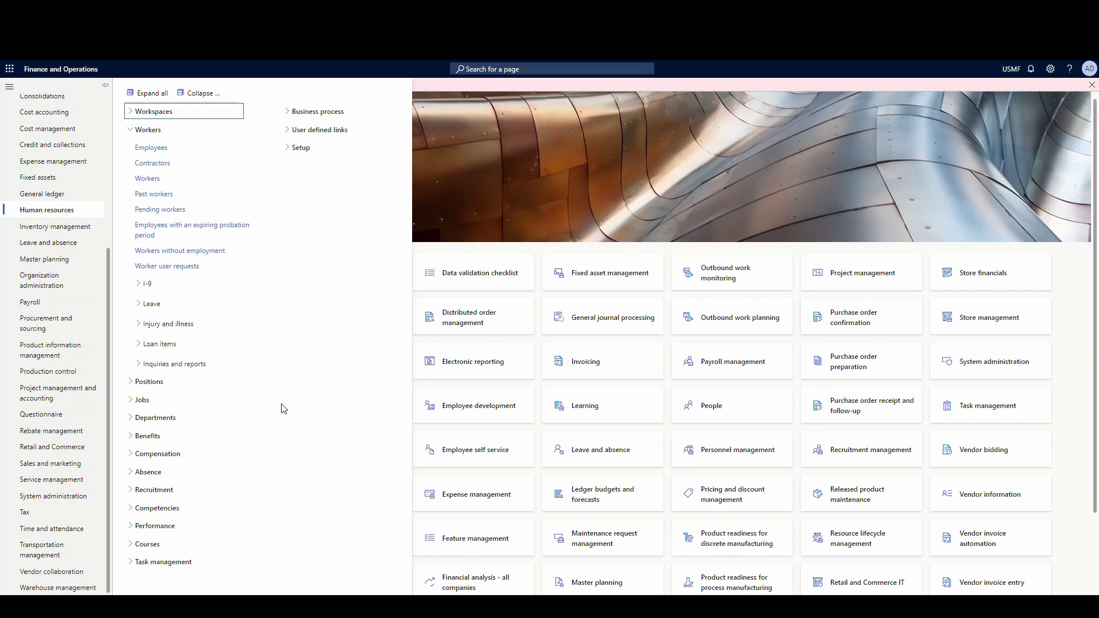
click(143, 381)
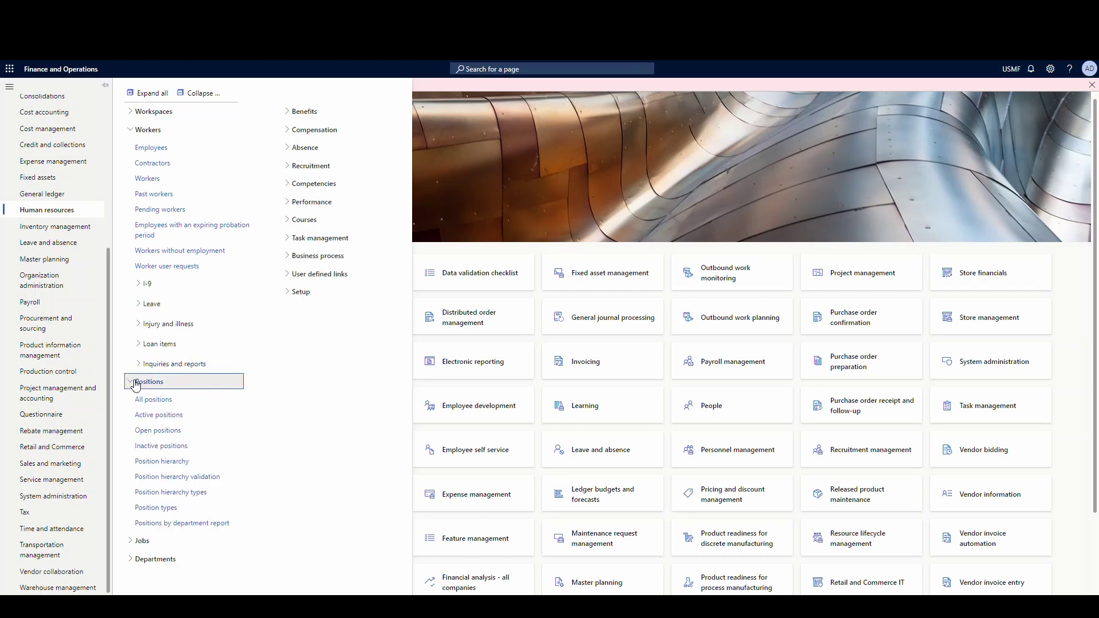
click(170, 403)
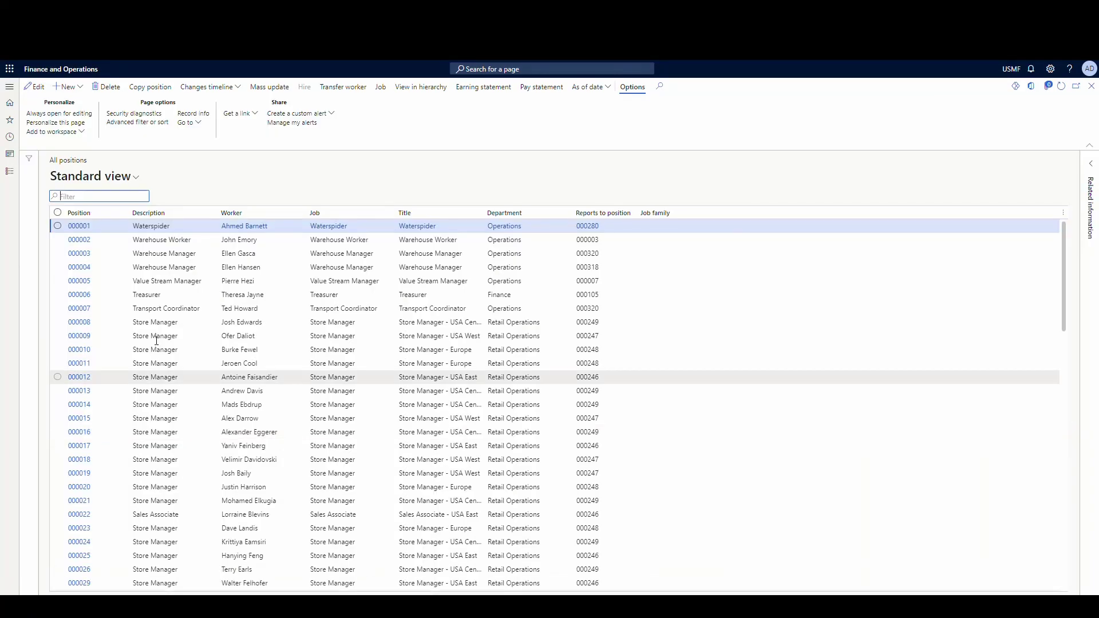
Group the positions by Description and browse the groups, such as Project Manager (19)
right_click(188, 218)
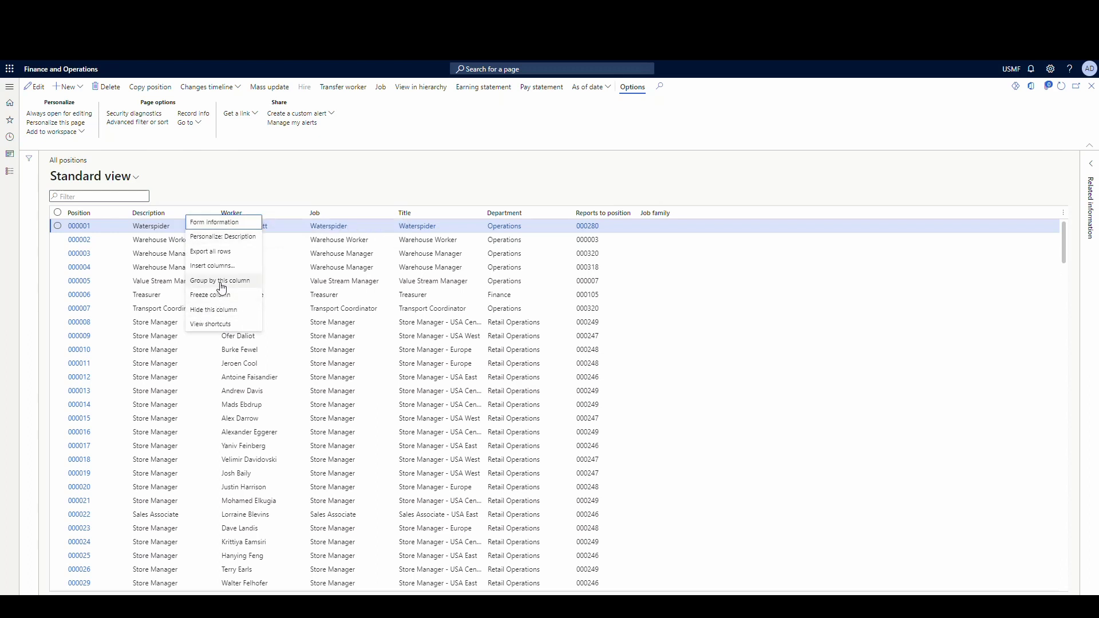
click(210, 294)
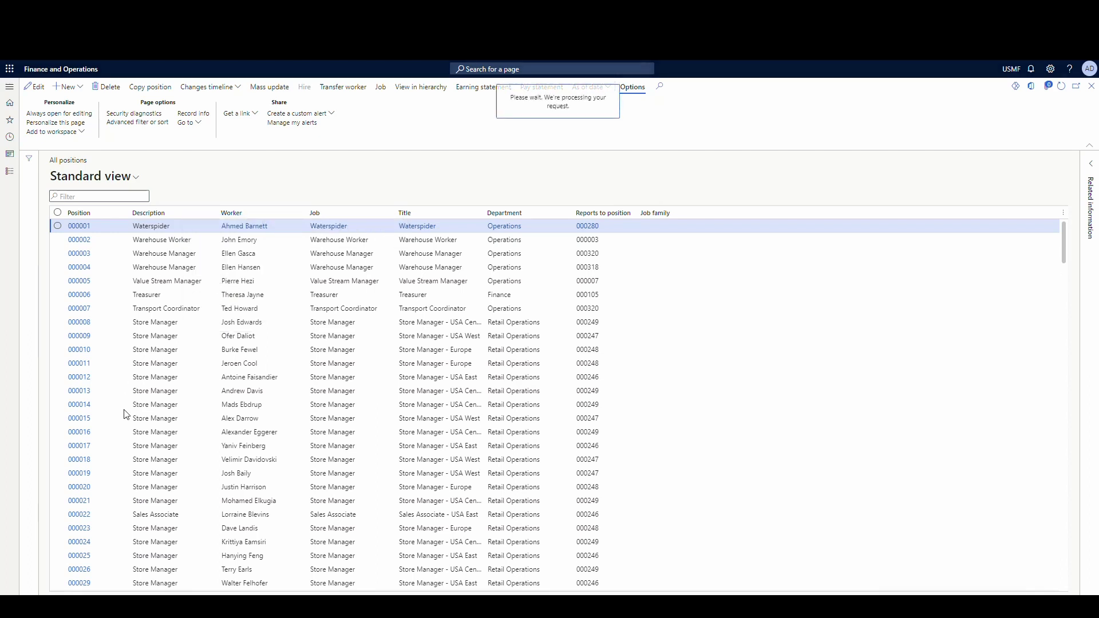
scroll(204, 382, down, 5)
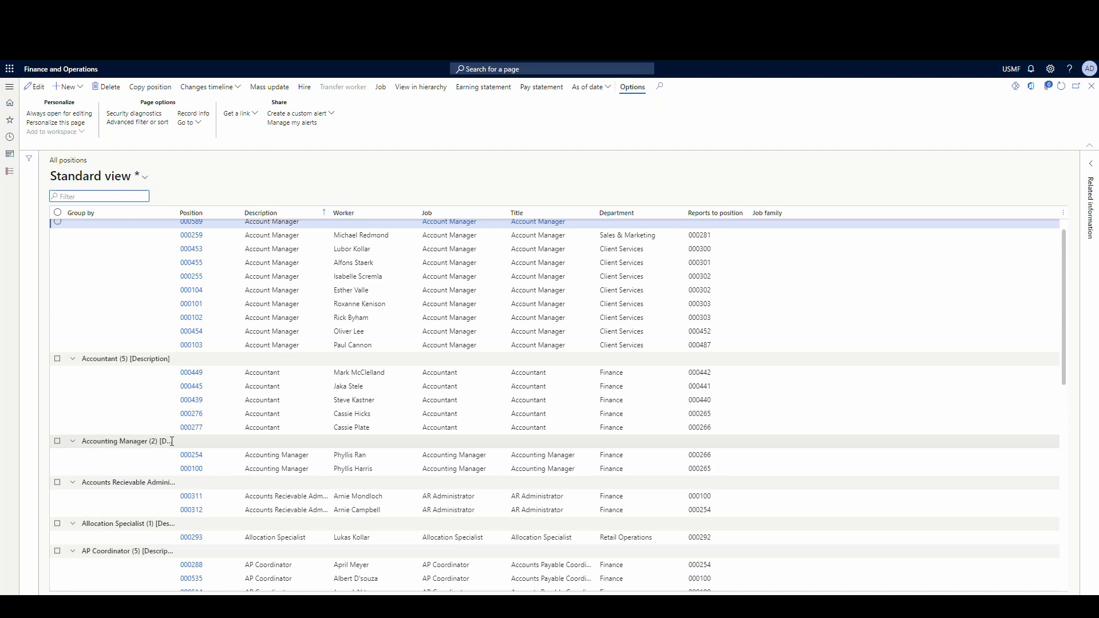
scroll(232, 369, down, 5)
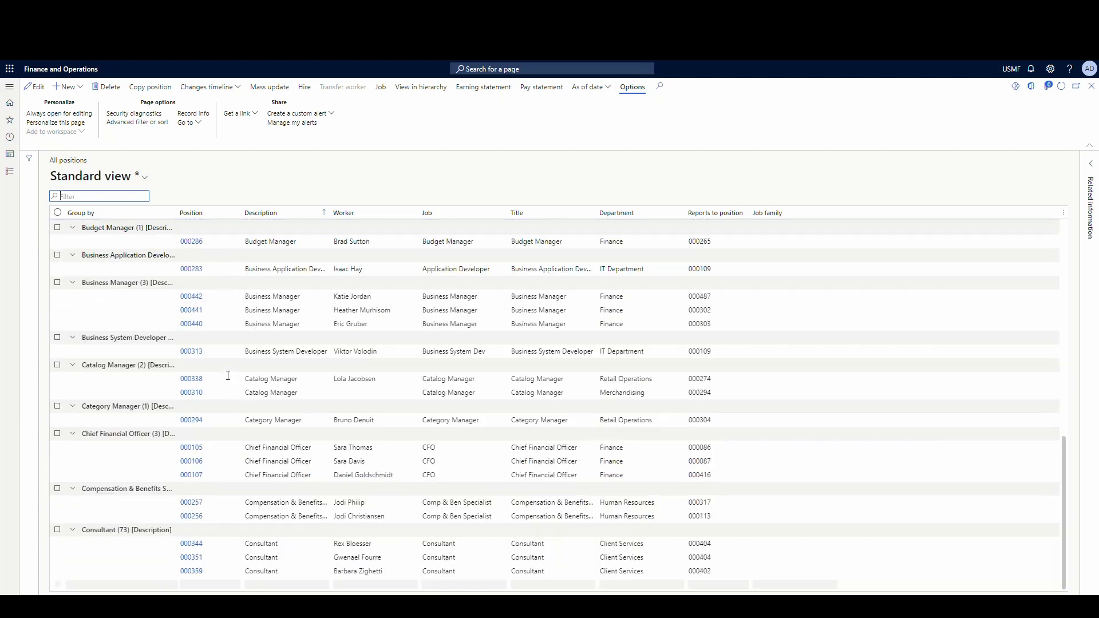
scroll(228, 380, down, 20)
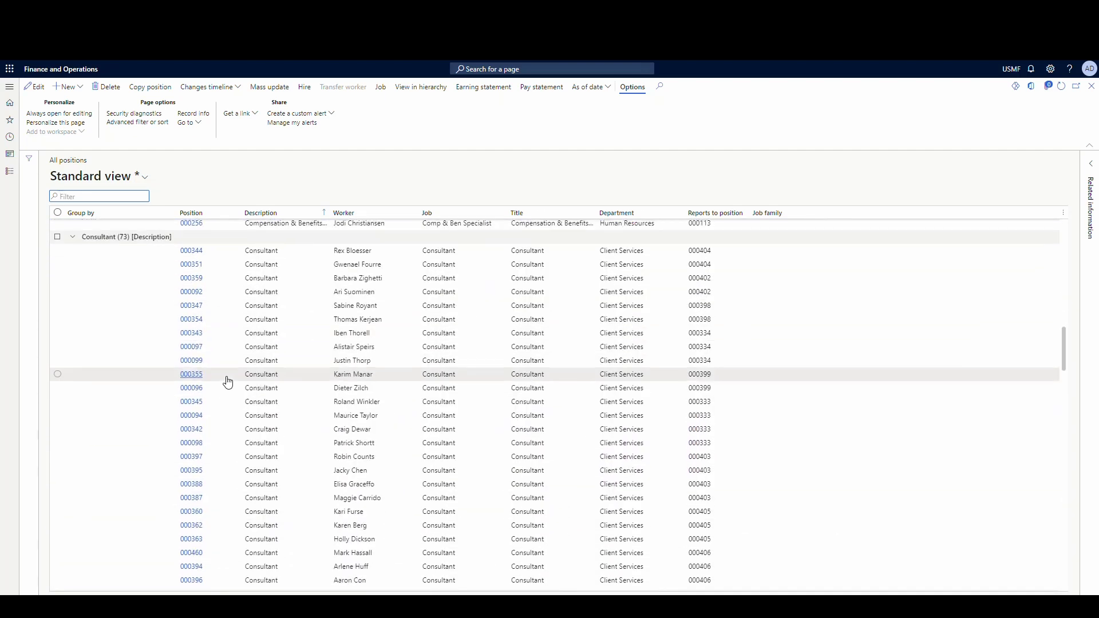
scroll(223, 388, down, 1)
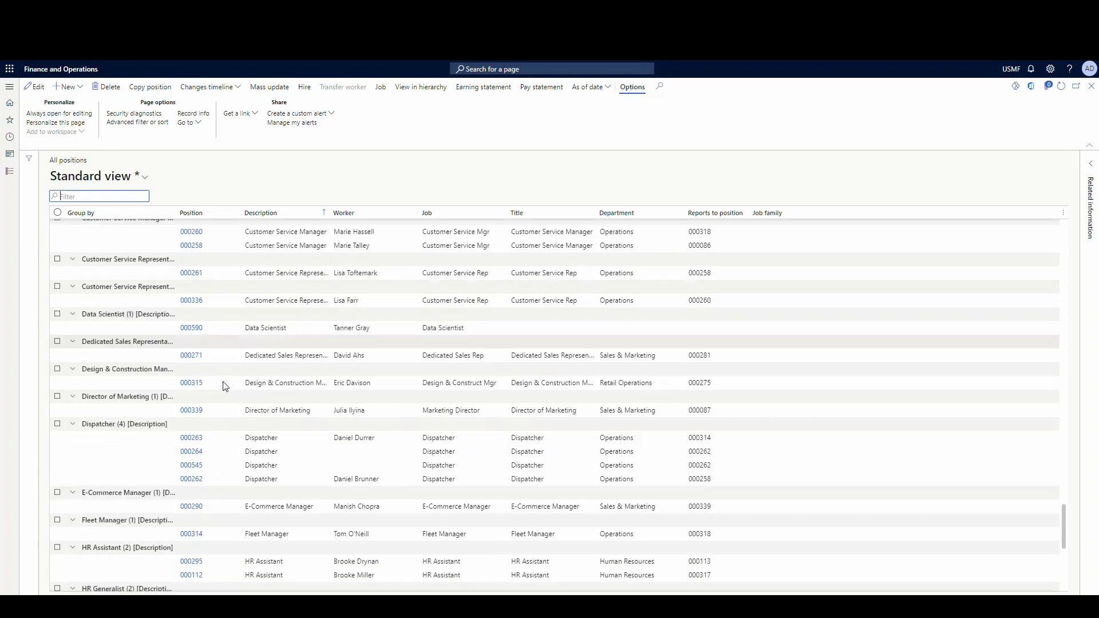
scroll(223, 387, down, 5)
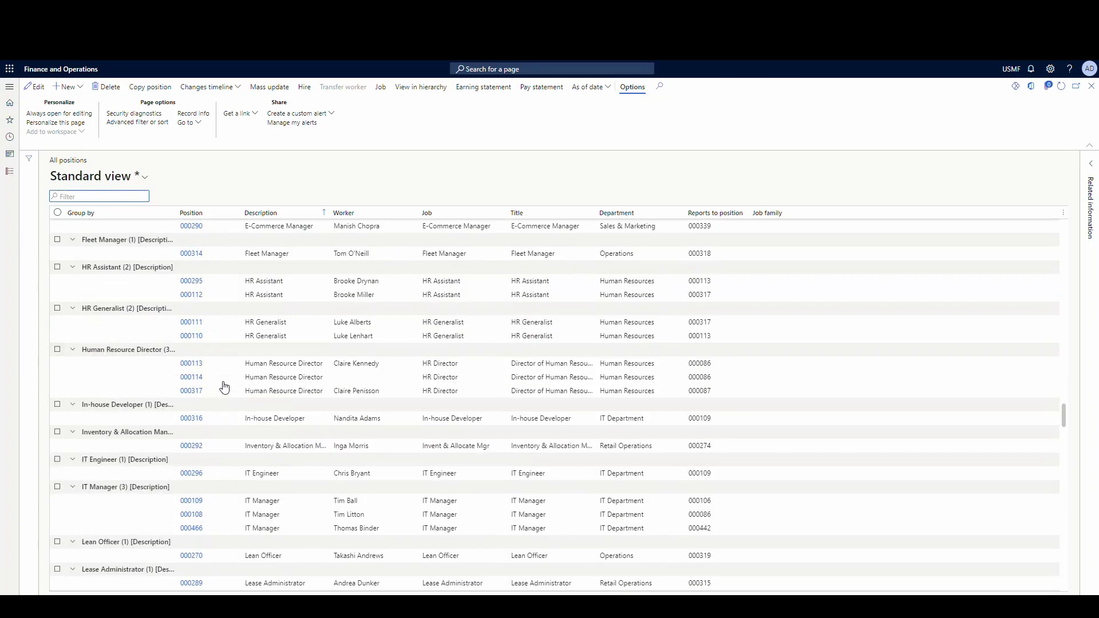
scroll(223, 387, down, 8)
scroll(224, 388, down, 8)
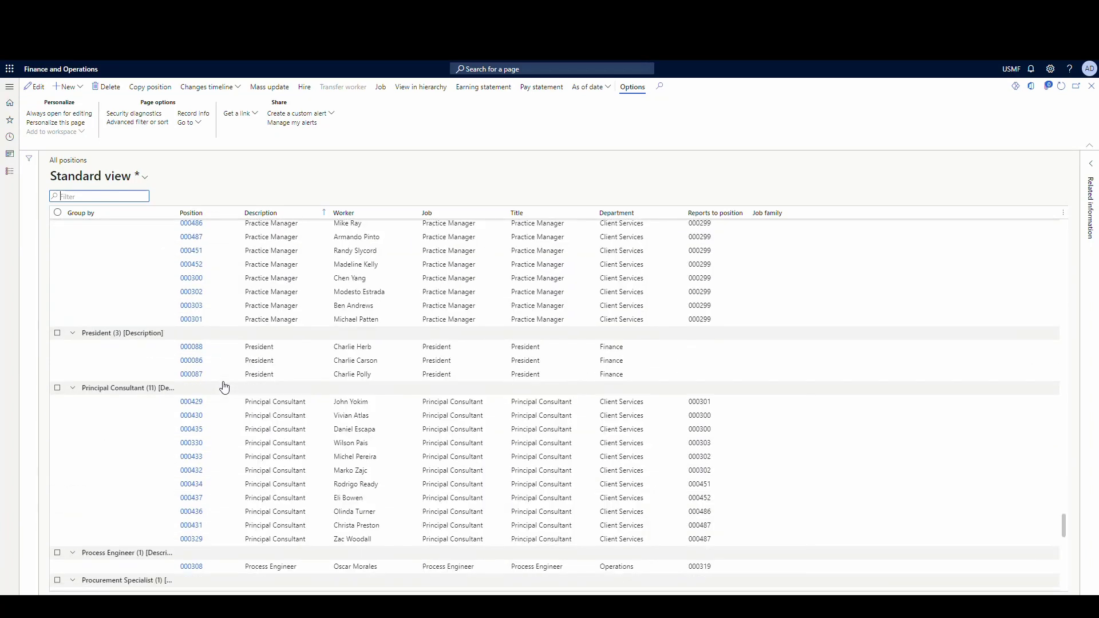
scroll(223, 382, down, 8)
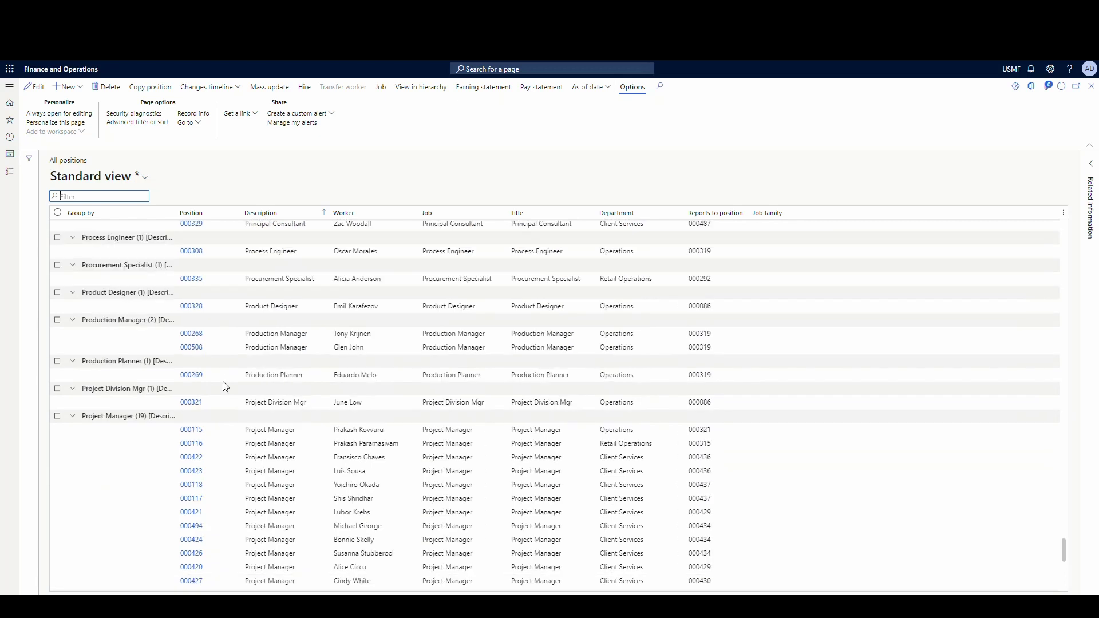
scroll(224, 388, down, 8)
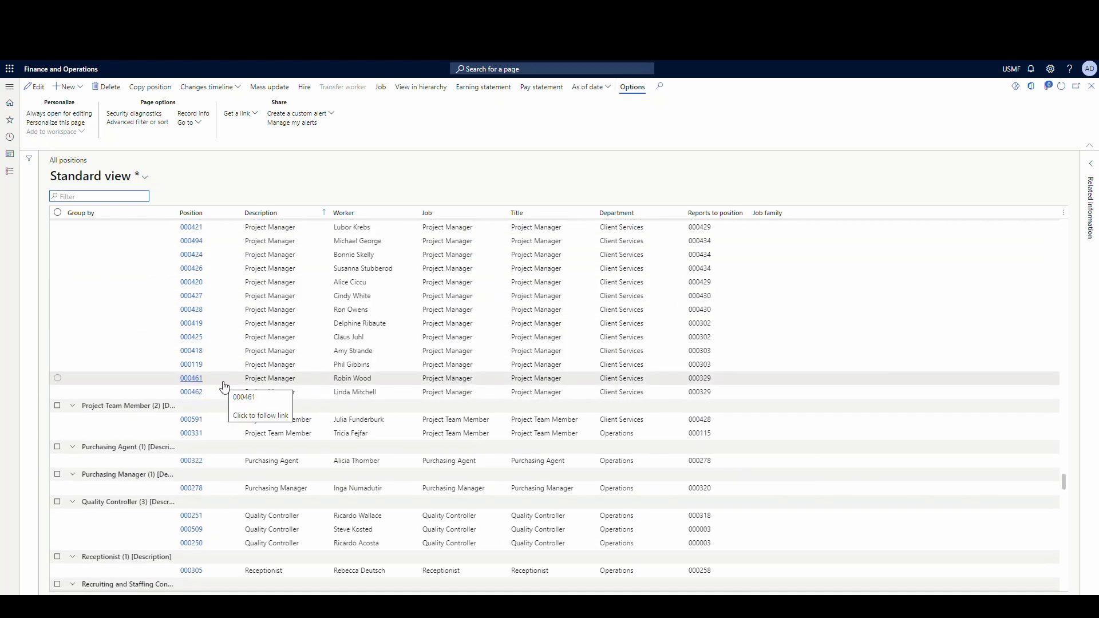
scroll(398, 449, up, 3)
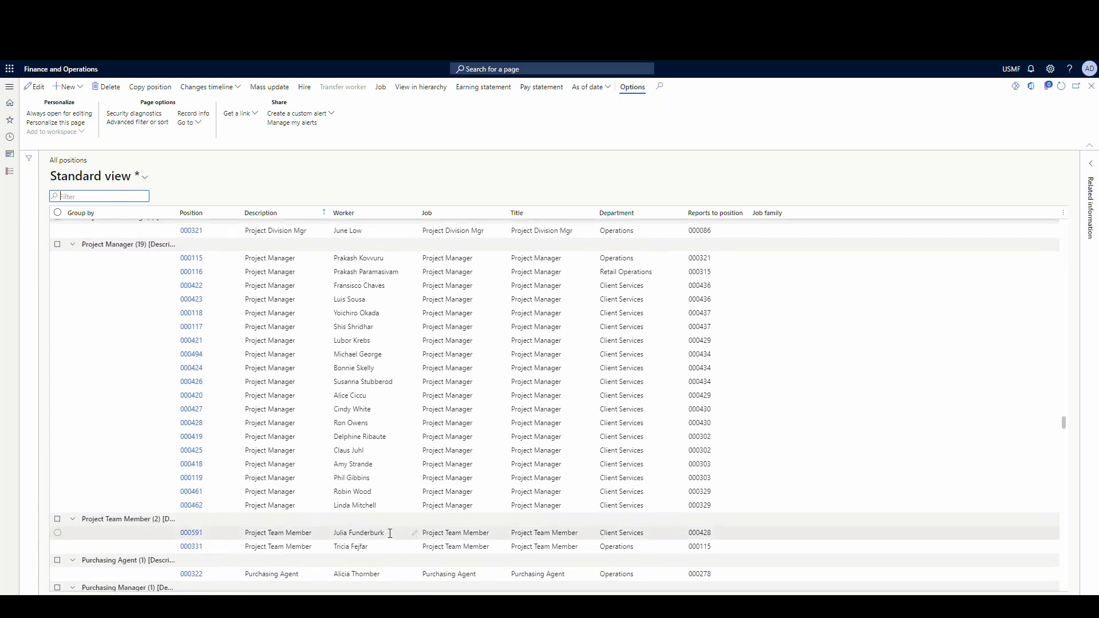
Open position 000591, the Project Team Member in Client Services
click(390, 533)
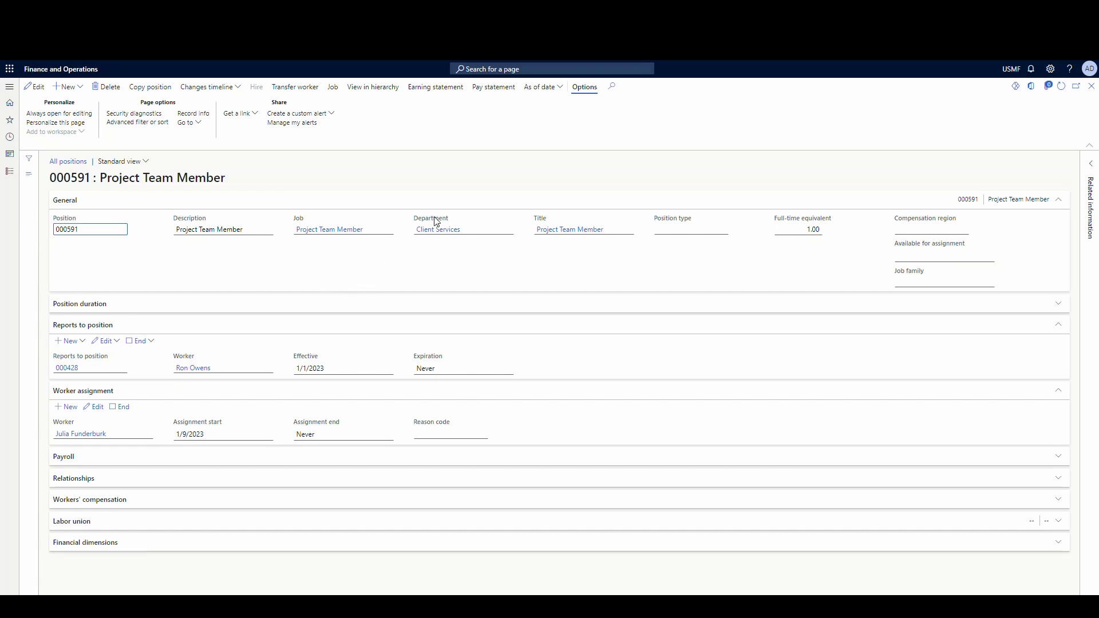
View position 000591 in the reporting hierarchy, from President down to Project Team Member
click(373, 88)
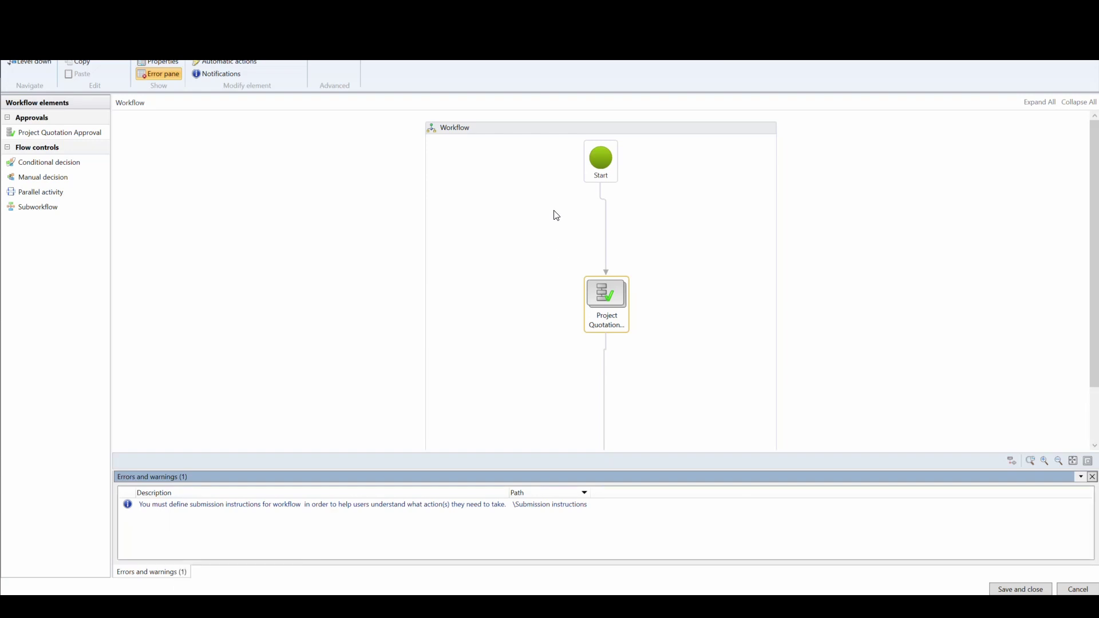
Go inside Project Quotation Approval to see its tiers from >5000 USD to <3000 >=2000
scroll(532, 252, down, 2)
scroll(515, 284, up, 2)
scroll(624, 183, down, 2)
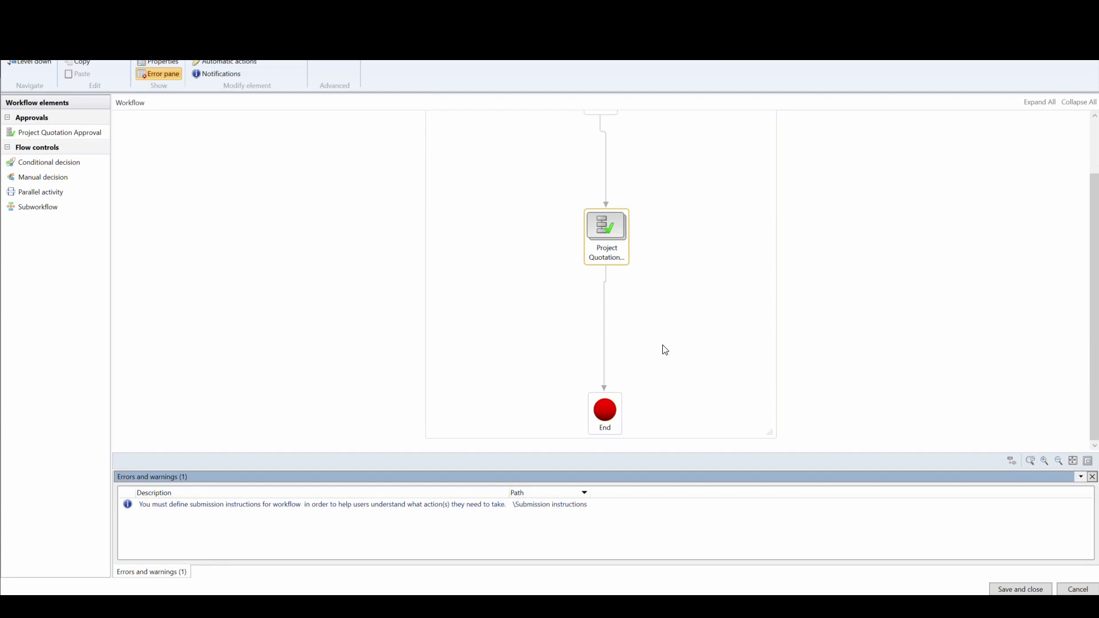
click(29, 62)
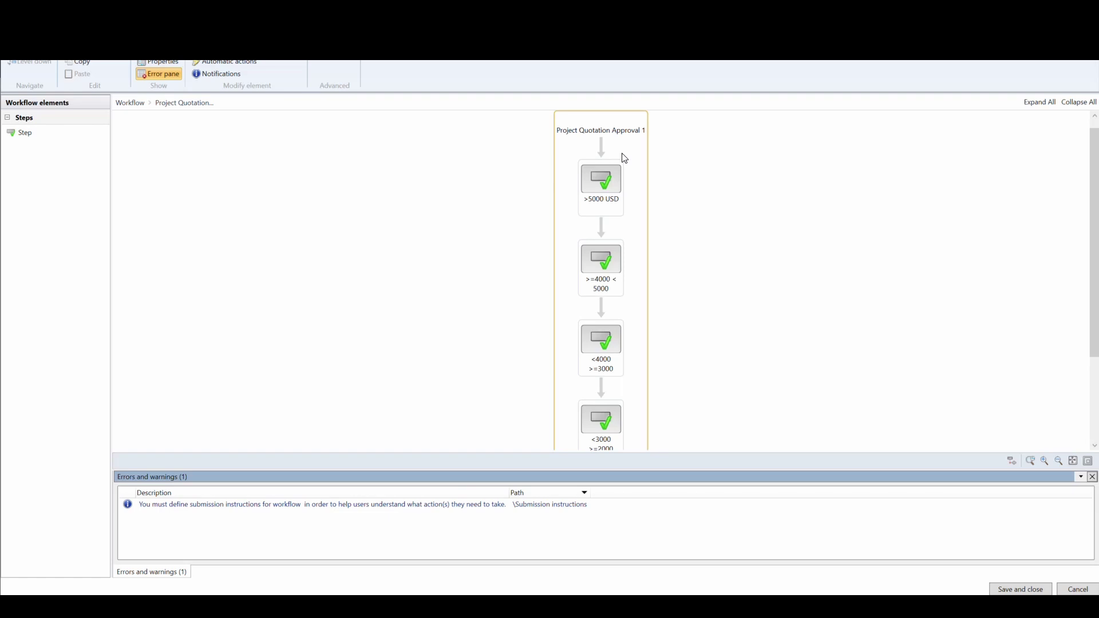
Make the automatic action approve quotations whose invoice amount is <= 999 USD
click(232, 63)
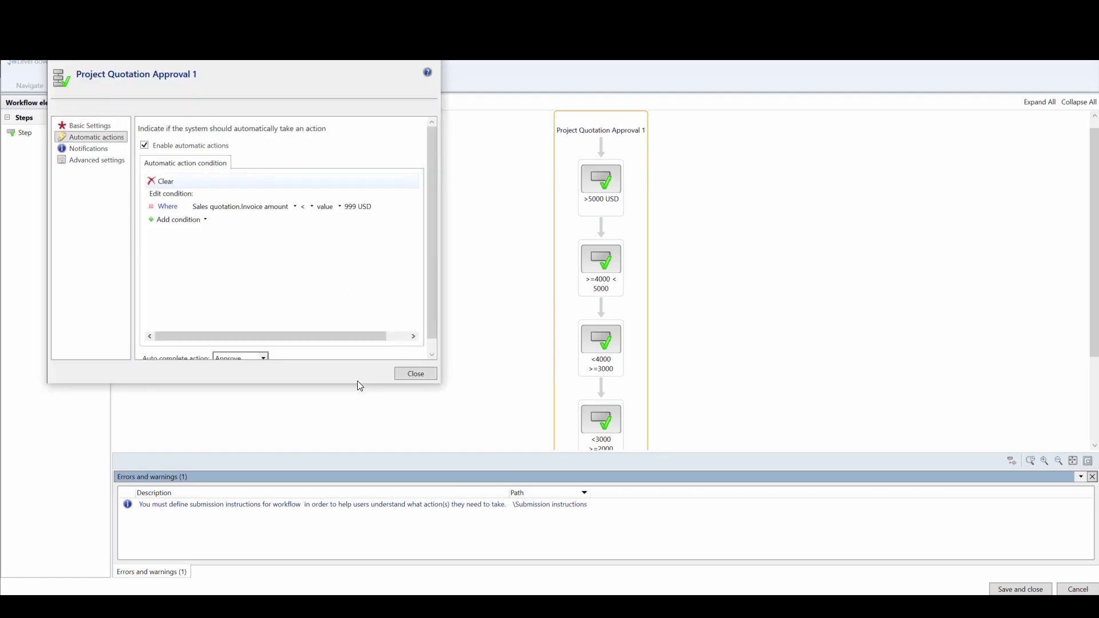
click(366, 210)
click(308, 206)
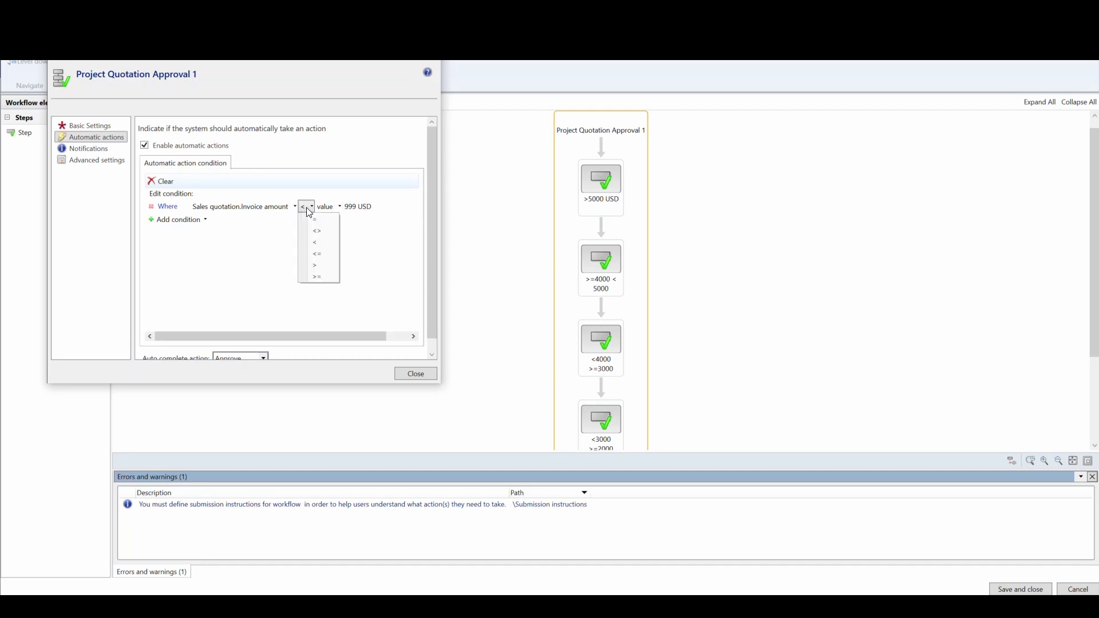
click(332, 256)
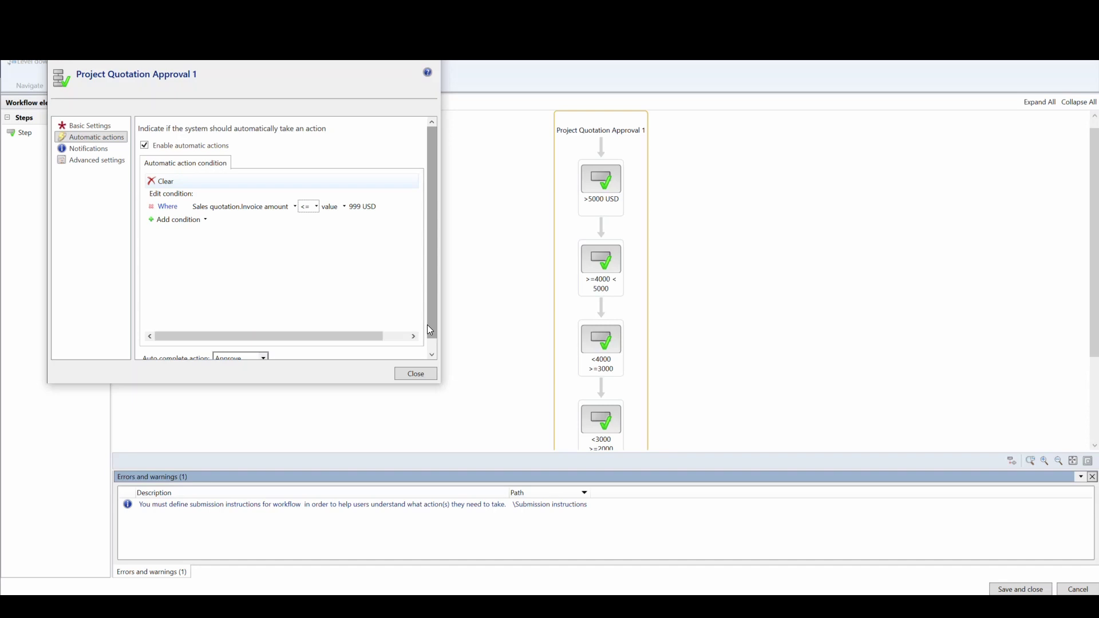
scroll(429, 327, down, 1)
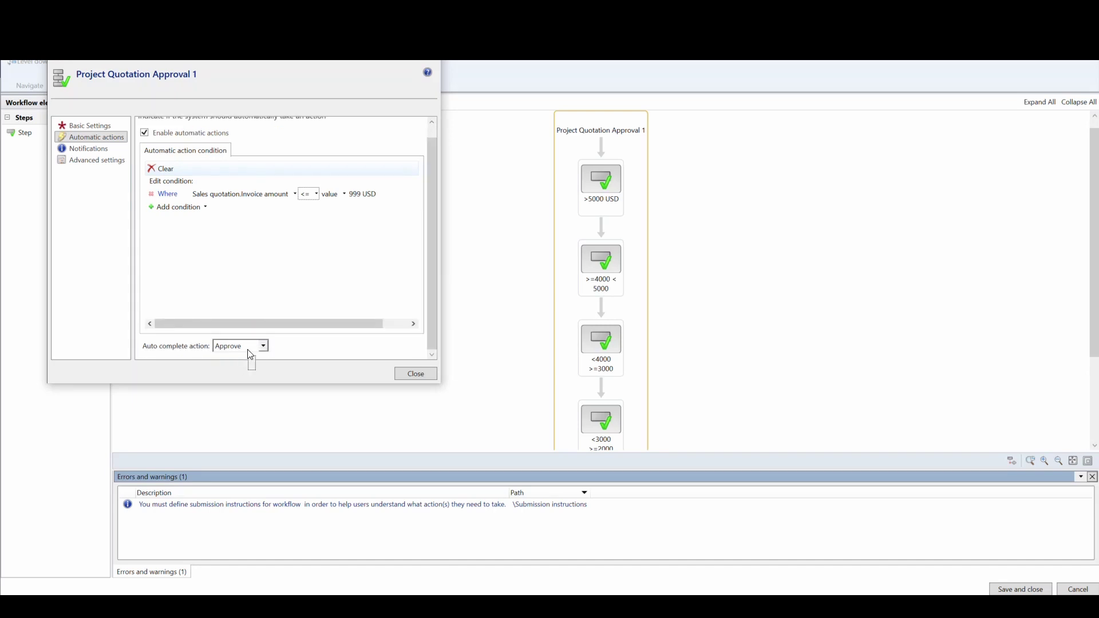
Close the automatic action settings and scroll the workflow canvas to the approval steps
click(406, 374)
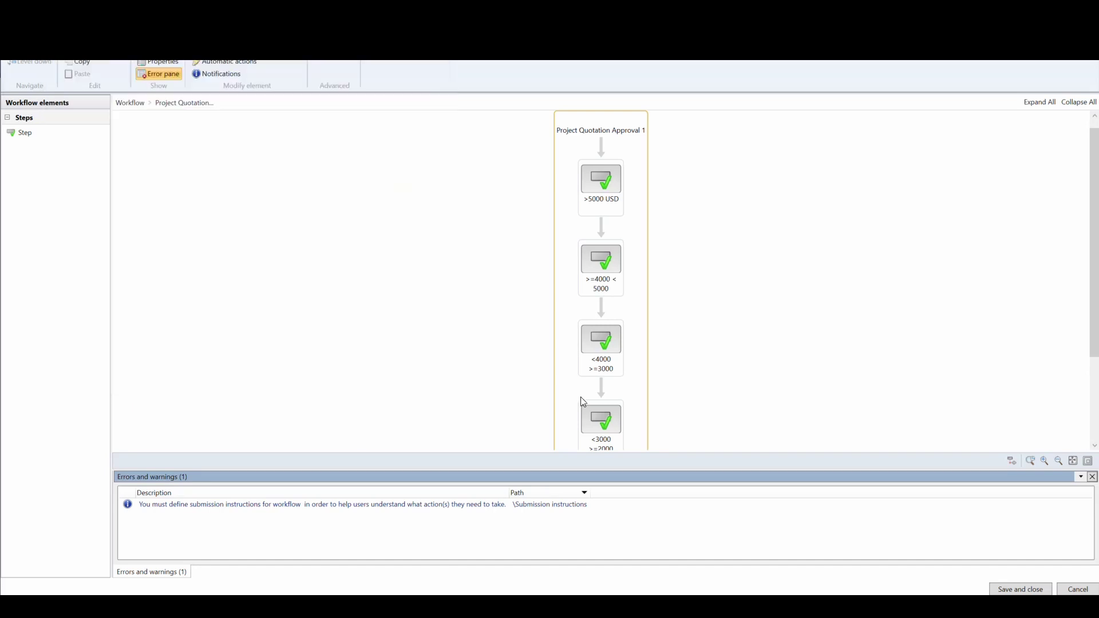
scroll(551, 387, down, 2)
scroll(551, 386, up, 2)
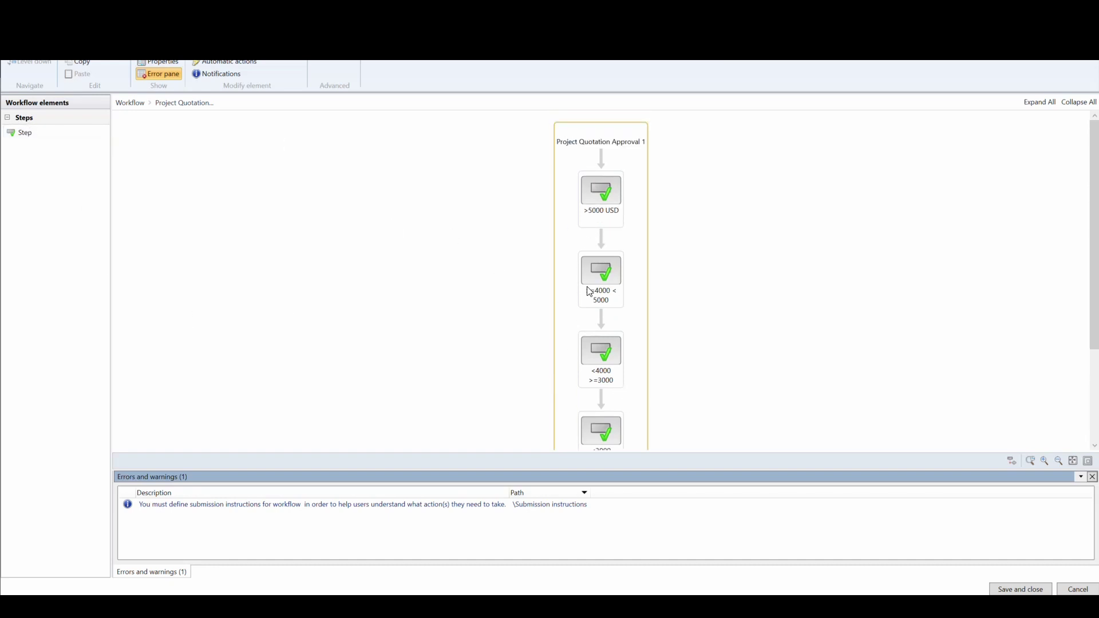
scroll(673, 375, down, 2)
scroll(668, 380, up, 3)
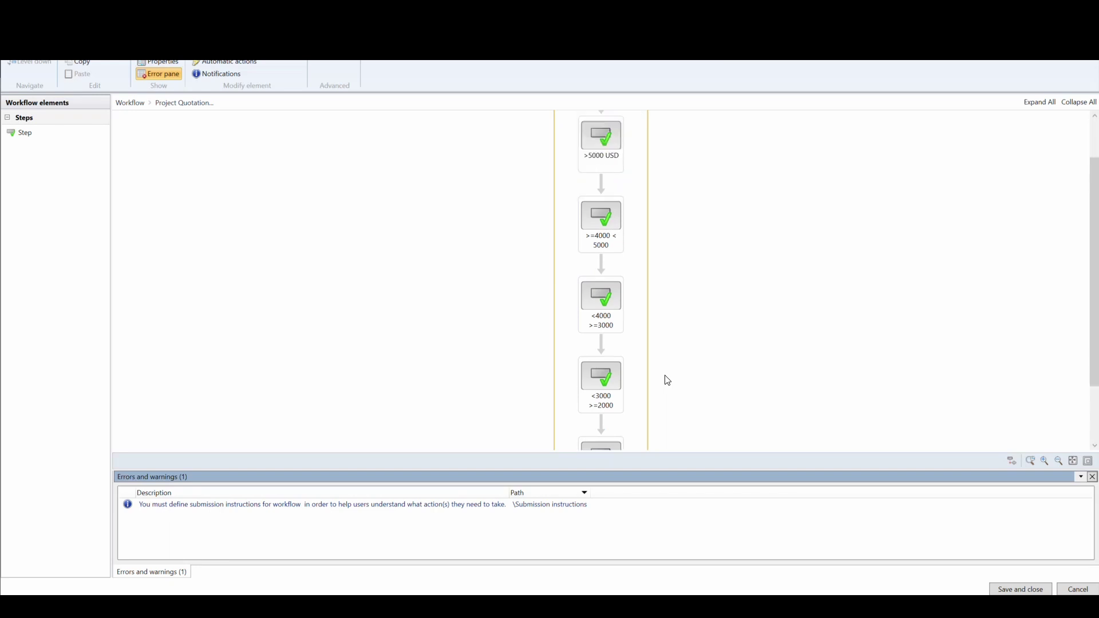
scroll(669, 382, down, 3)
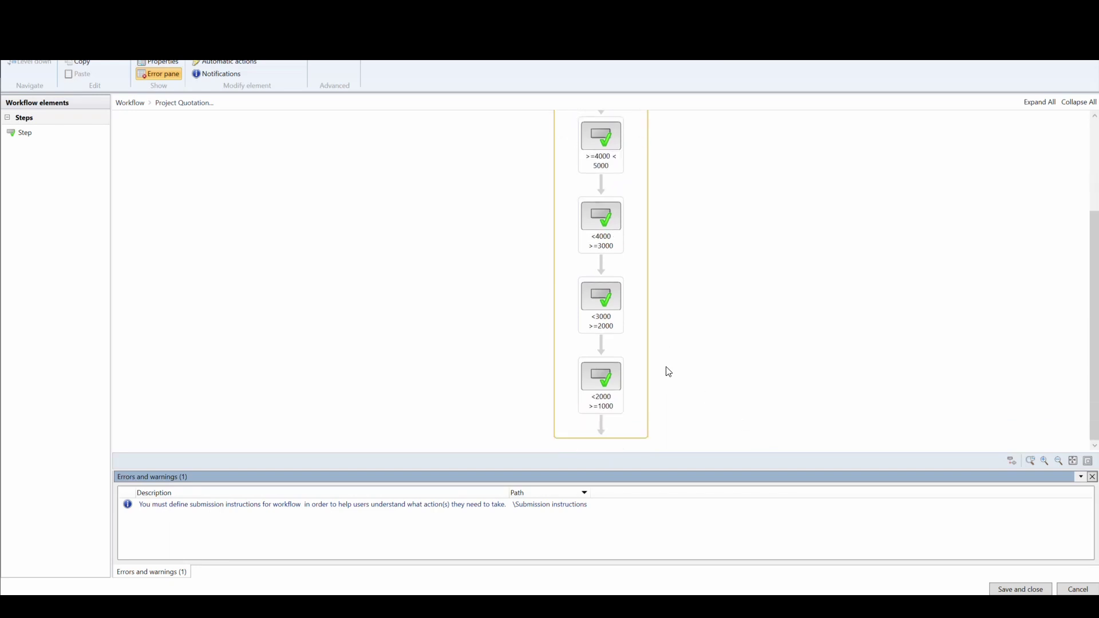
Show the <2000 >=1000 step's assignment settings, which use Hierarchy assignment
click(589, 370)
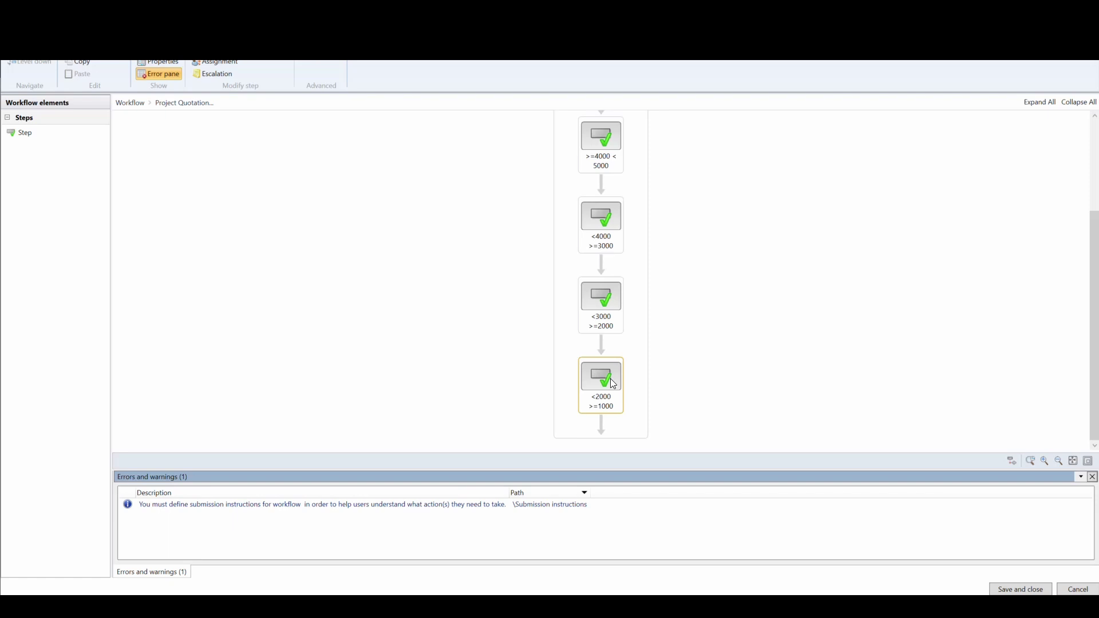
click(255, 64)
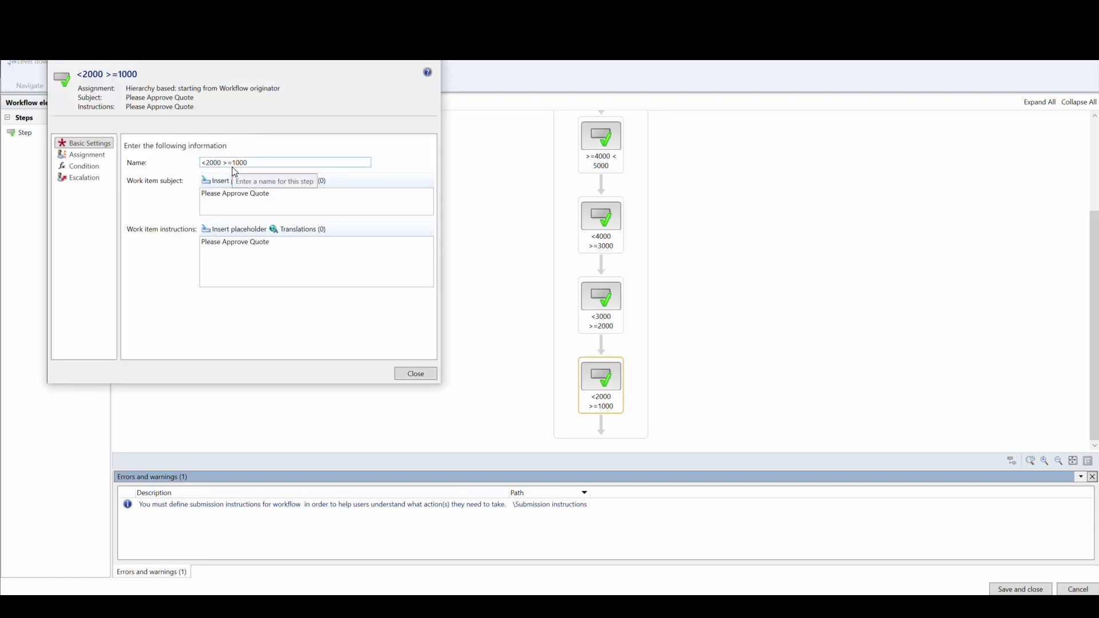
click(101, 156)
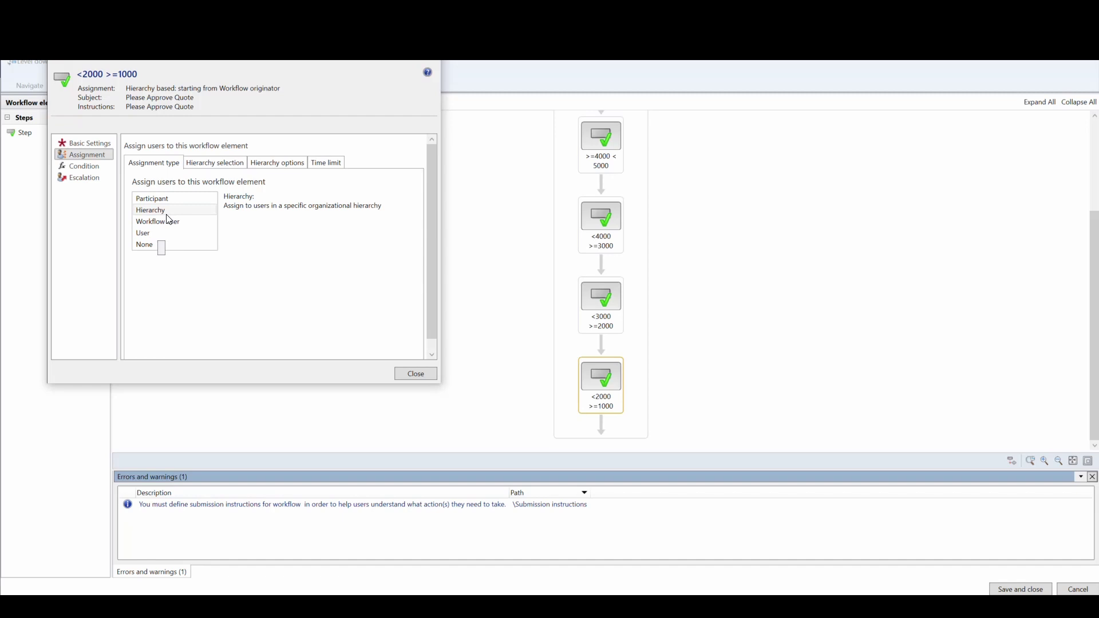
Check which hierarchy the <2000 >=1000 step routes approvals through
click(222, 165)
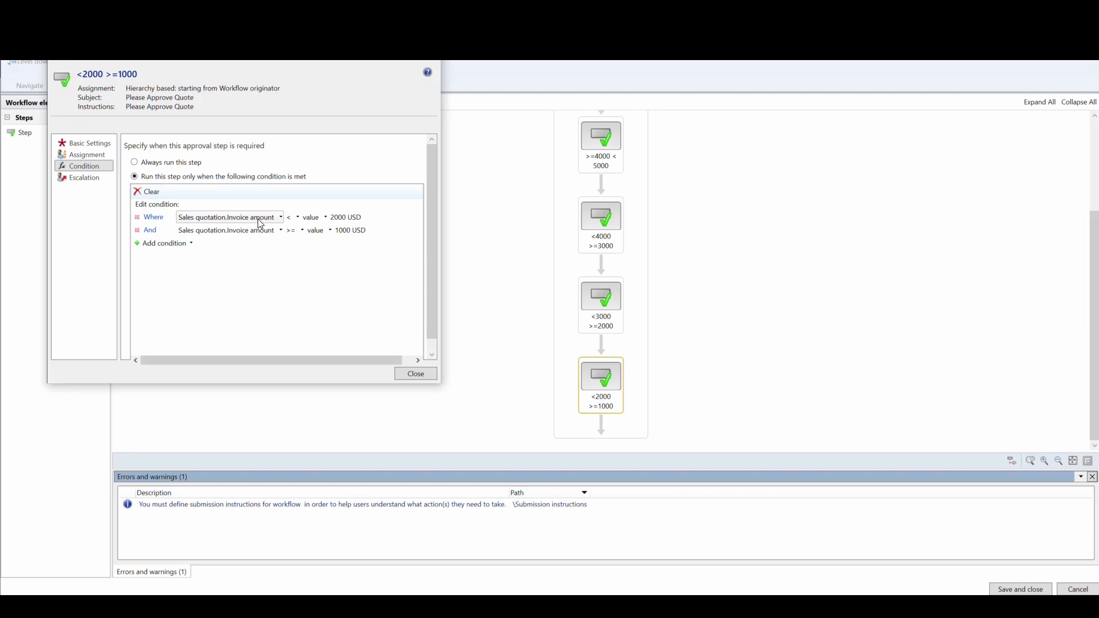
Check the 2000 USD limit in the <2000 >=1000 step's condition
click(345, 218)
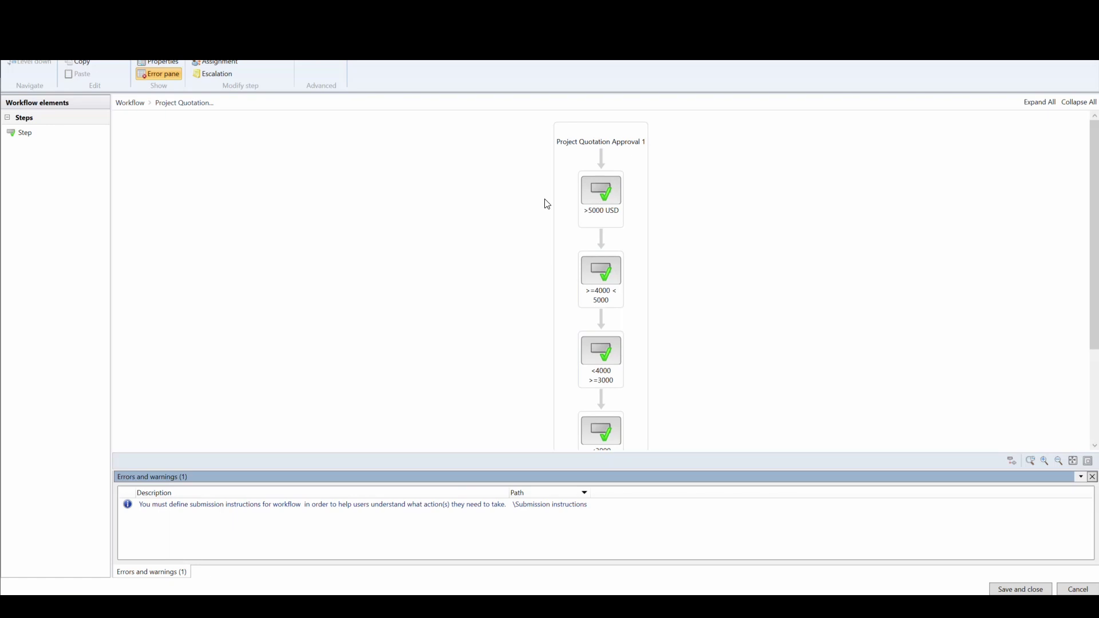
scroll(606, 194, down, 1)
scroll(607, 186, up, 1)
scroll(608, 270, down, 3)
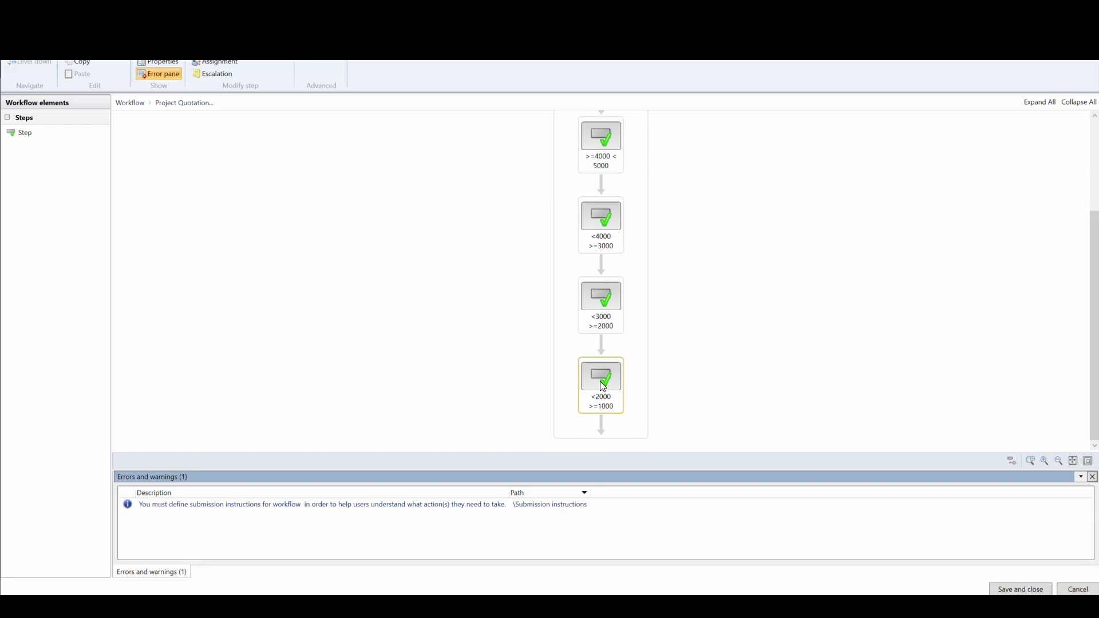
scroll(606, 379, up, 2)
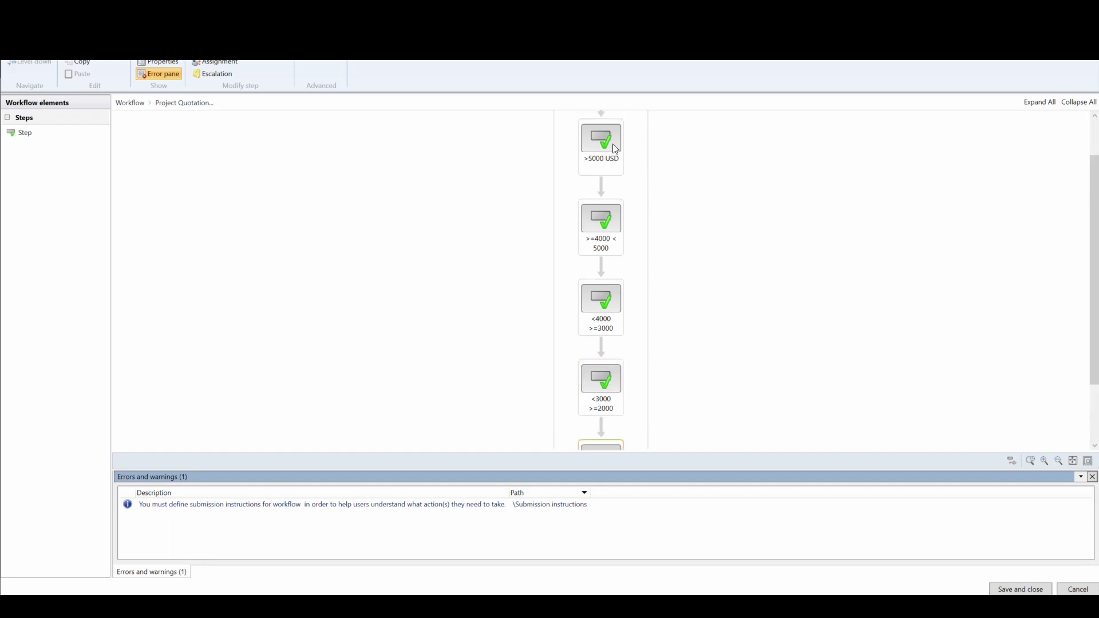
scroll(616, 155, up, 1)
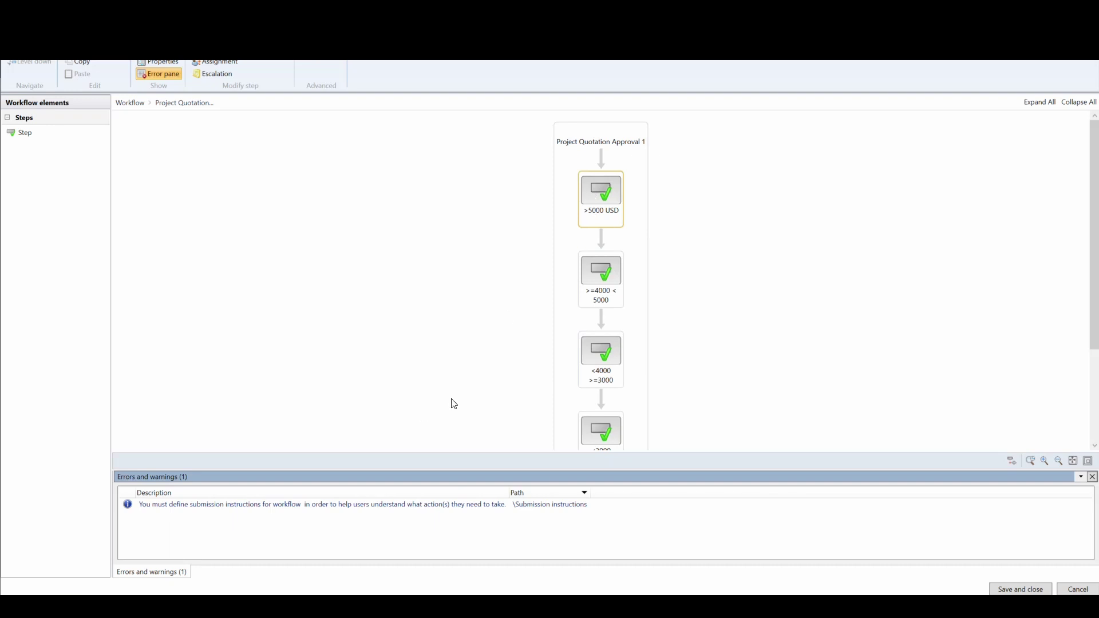
click(223, 63)
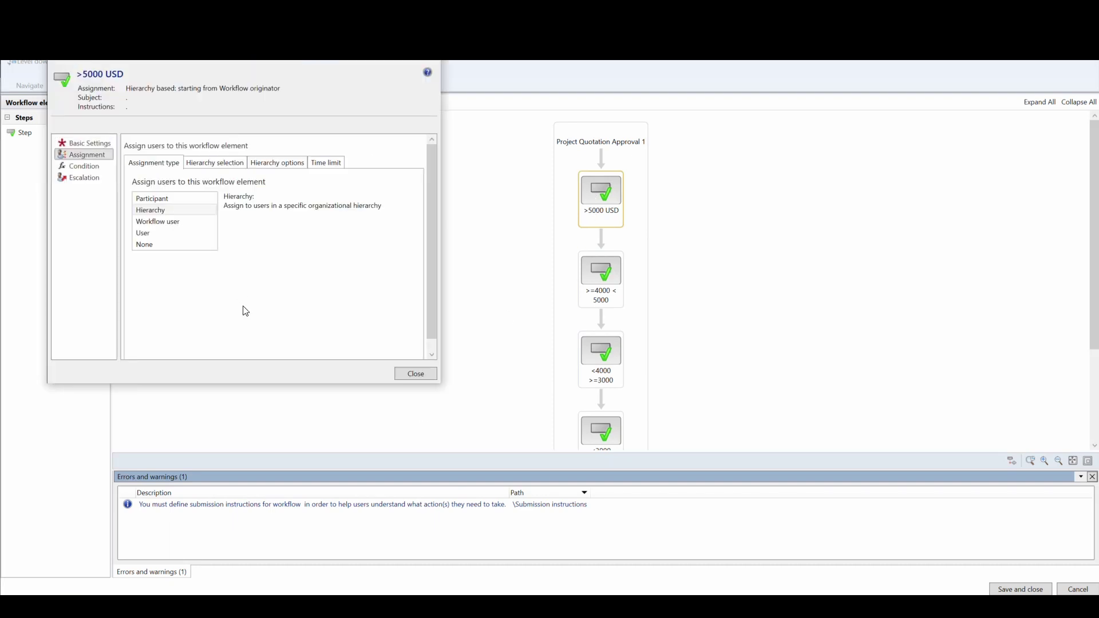
click(234, 163)
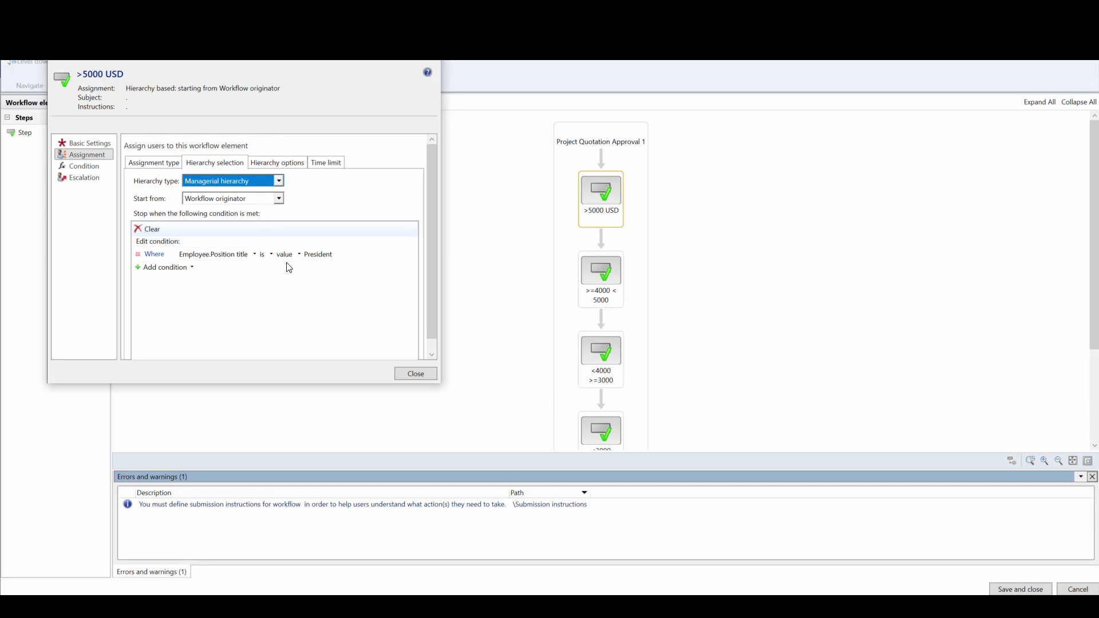
click(101, 172)
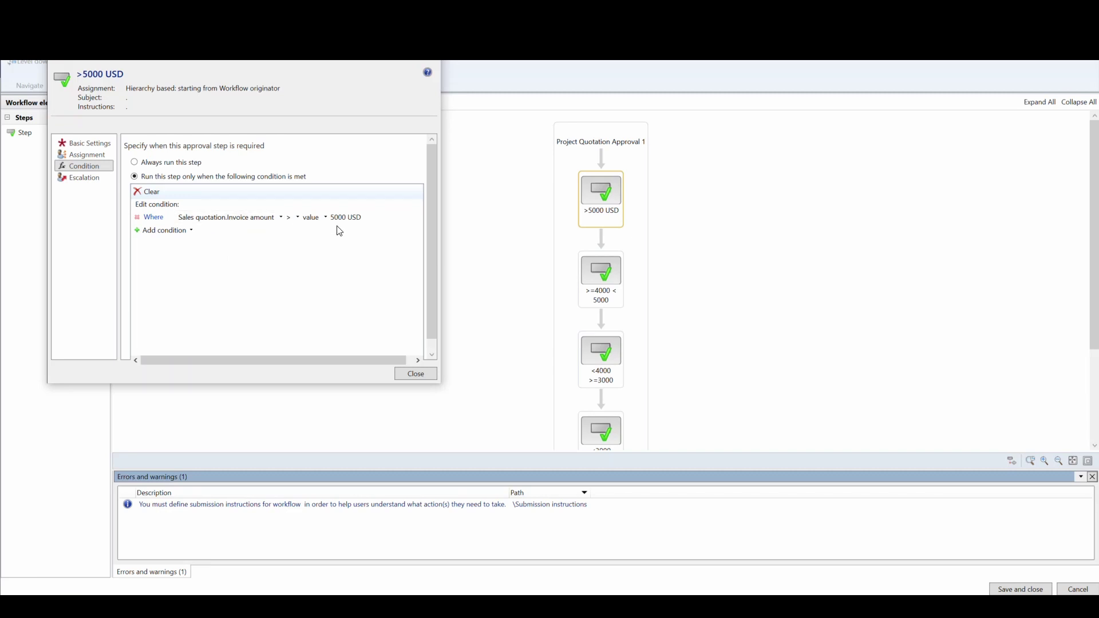
click(83, 154)
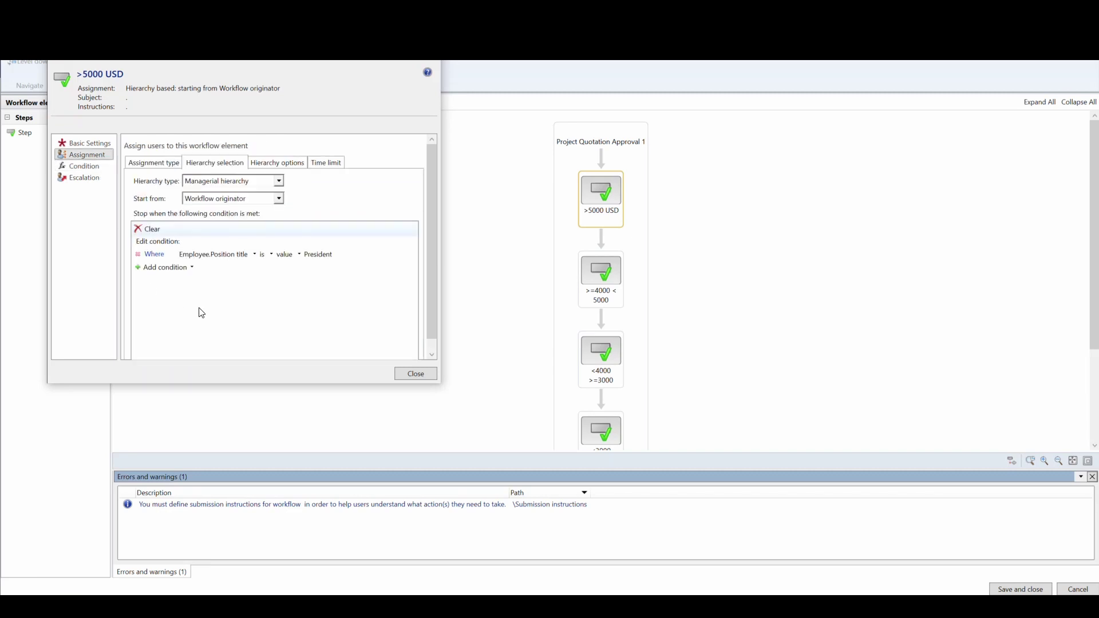
click(273, 165)
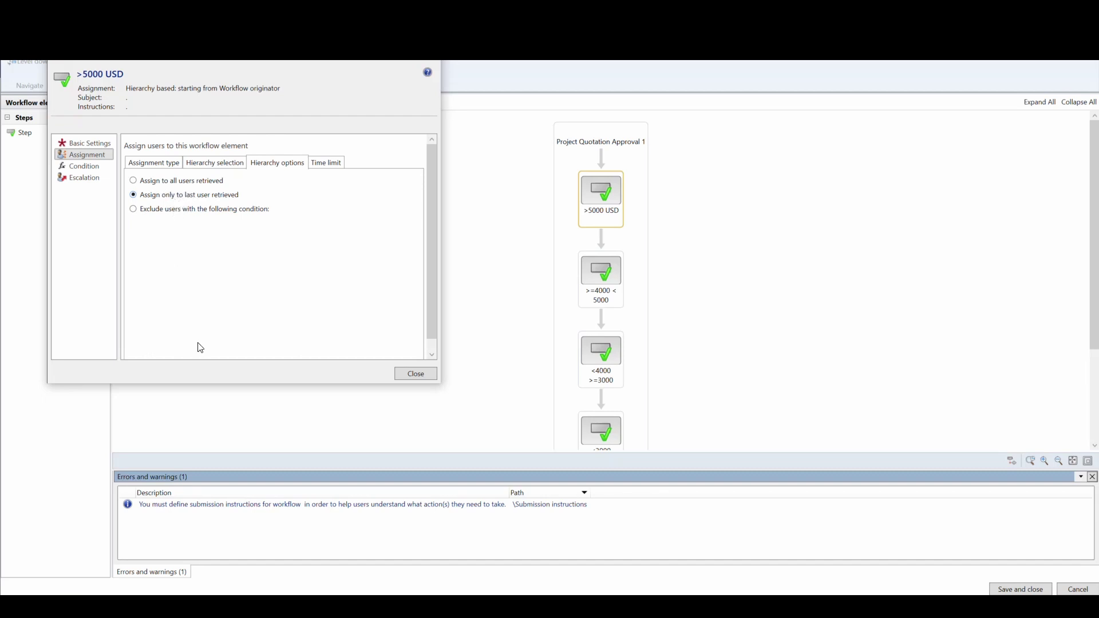
click(416, 374)
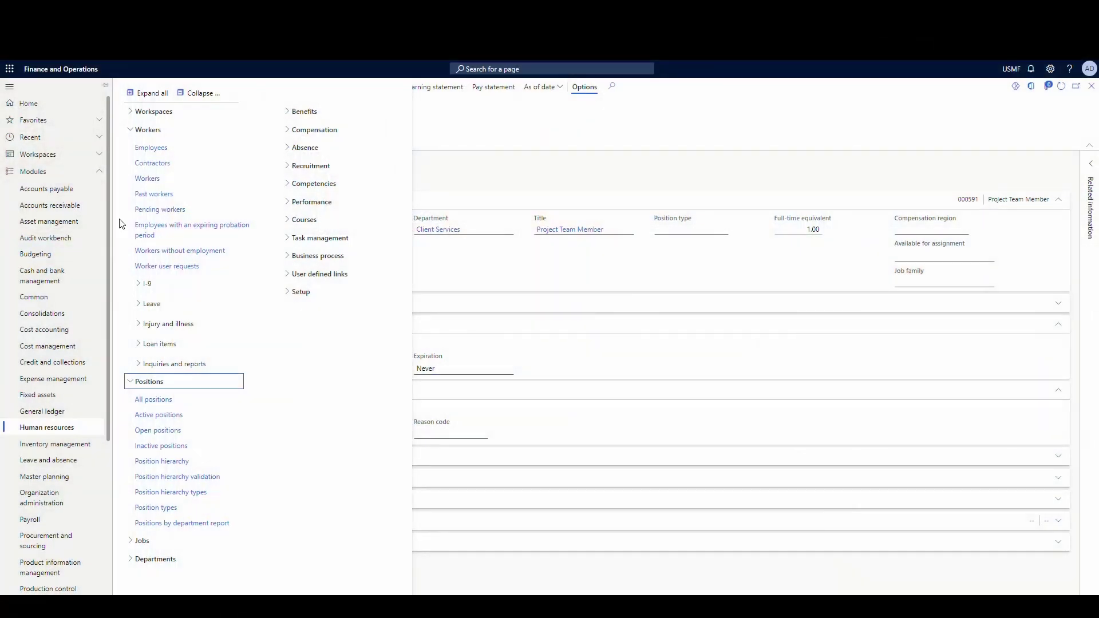
Go to the Project management and accounting module to reach Project quotations
scroll(82, 288, down, 5)
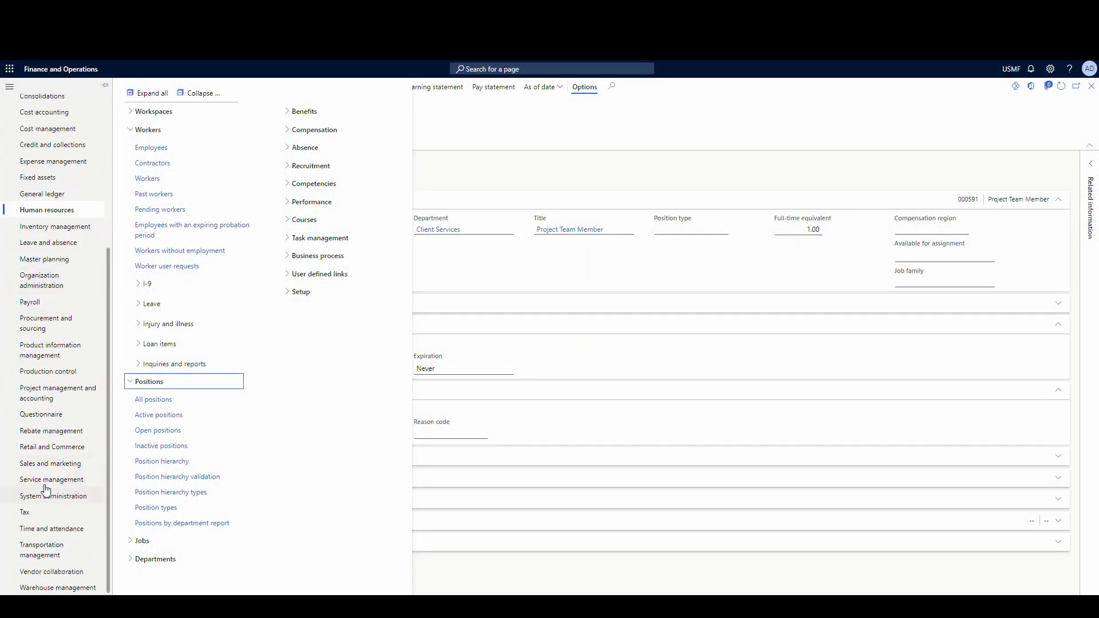
click(58, 394)
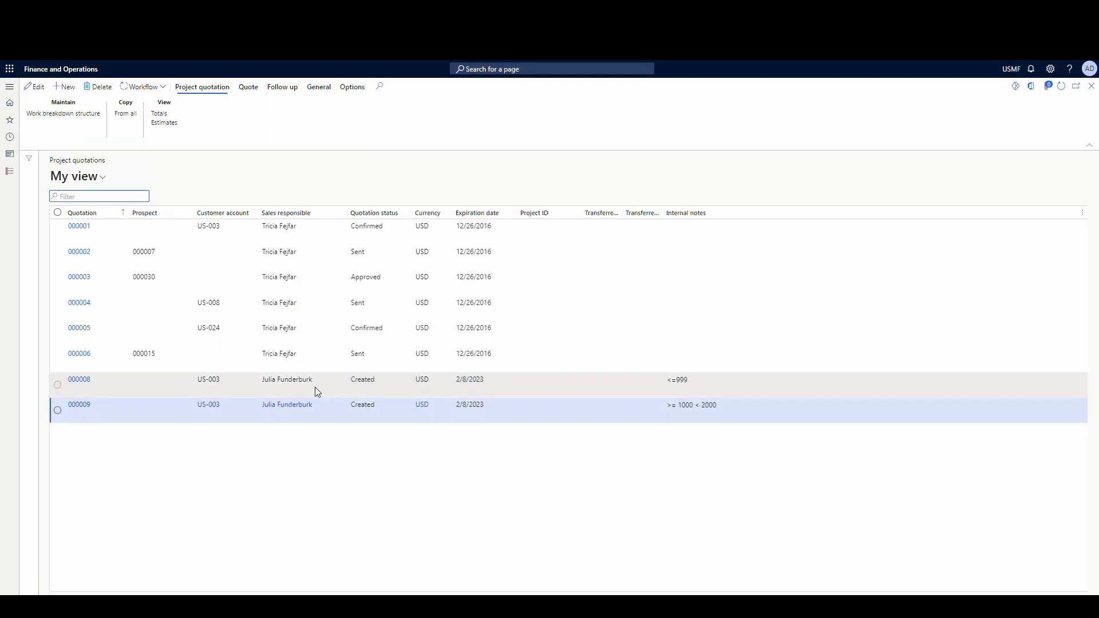
Submit the <=999 test quotation 000008 for approval and return to the list
click(600, 379)
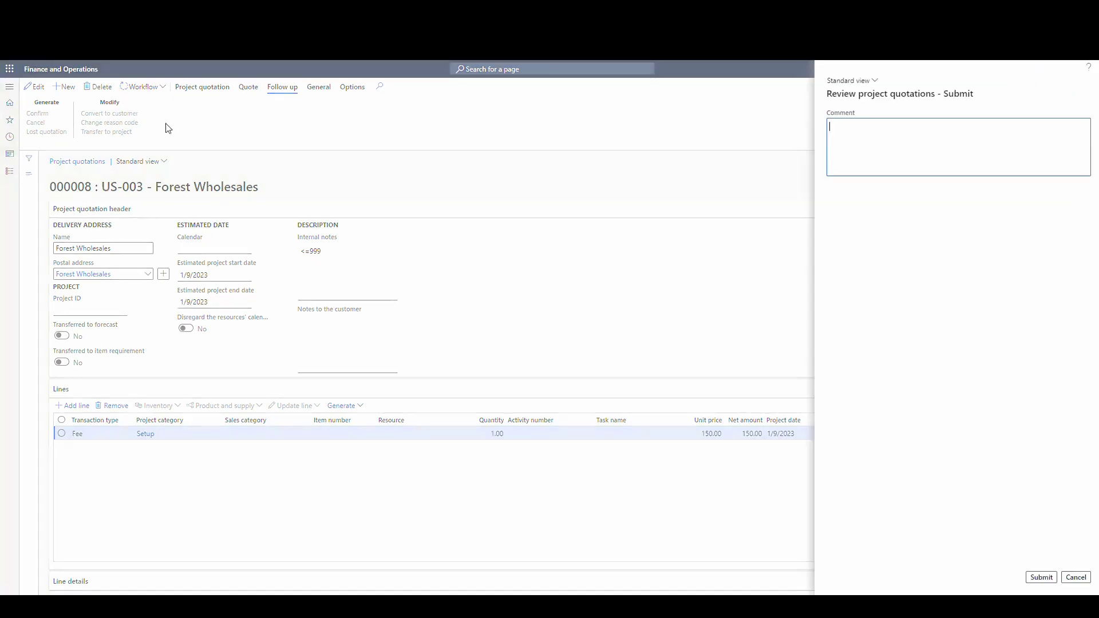
click(1041, 578)
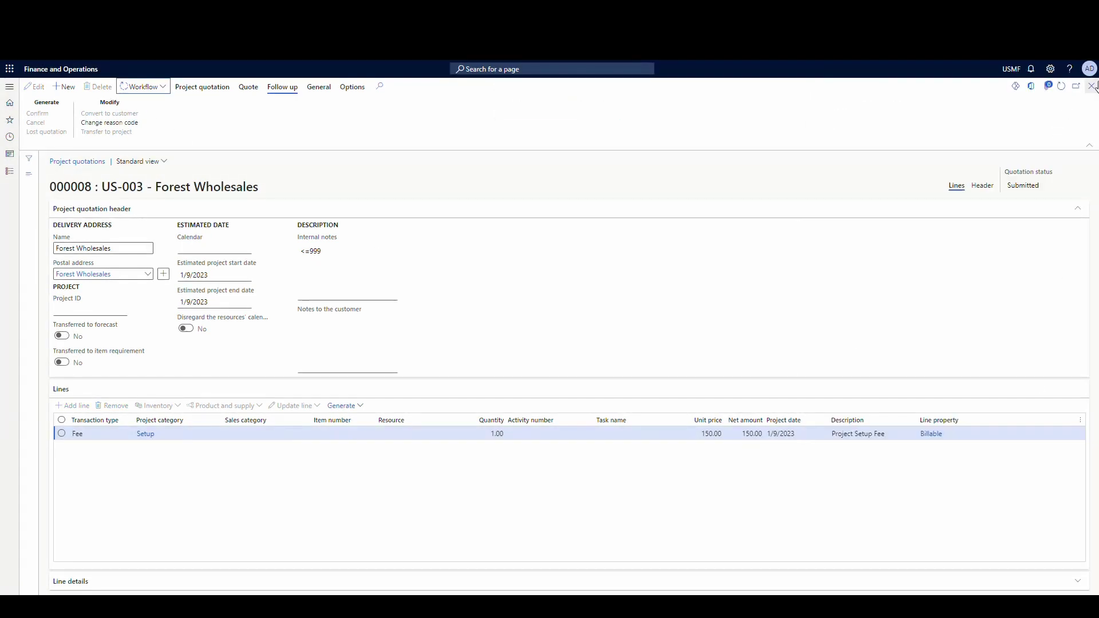
click(1091, 86)
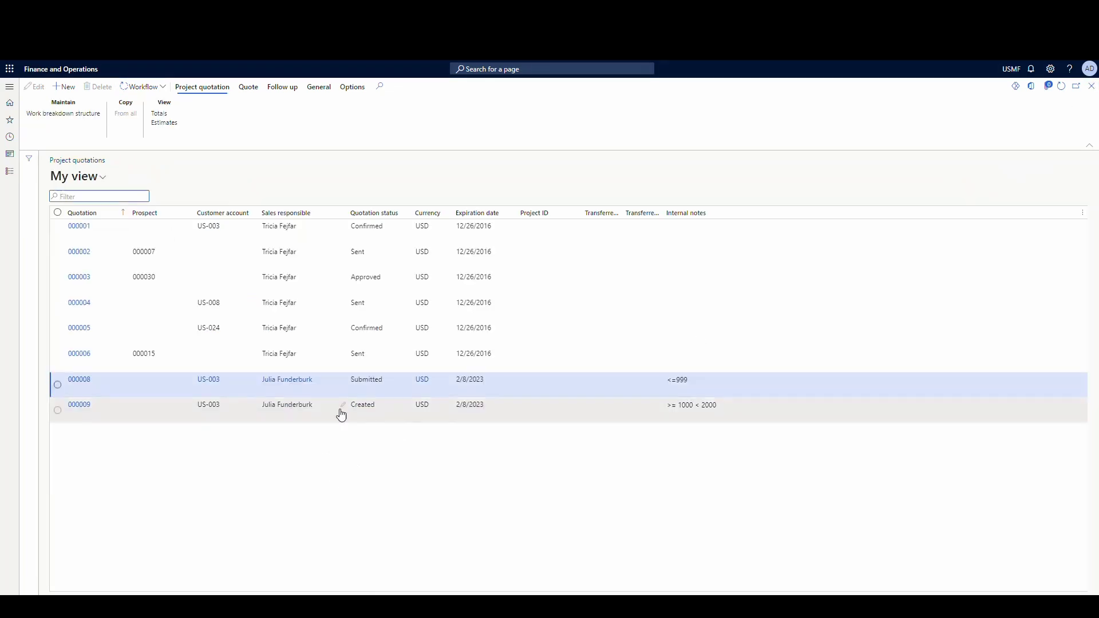
Submit quotation 000009 to the approval workflow and return to the list
click(336, 406)
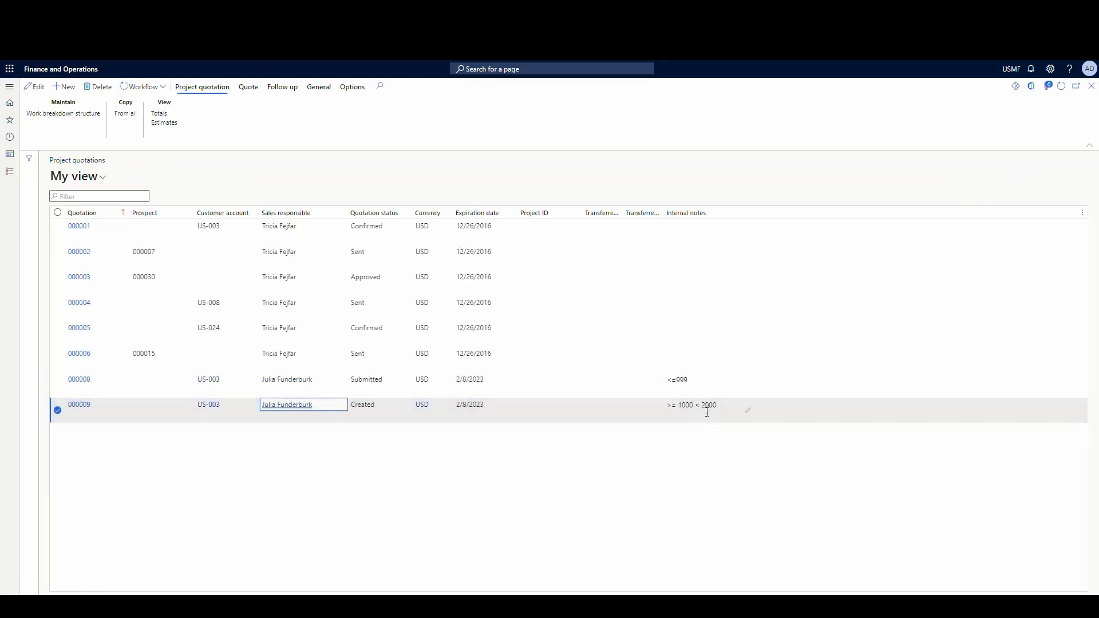
click(79, 405)
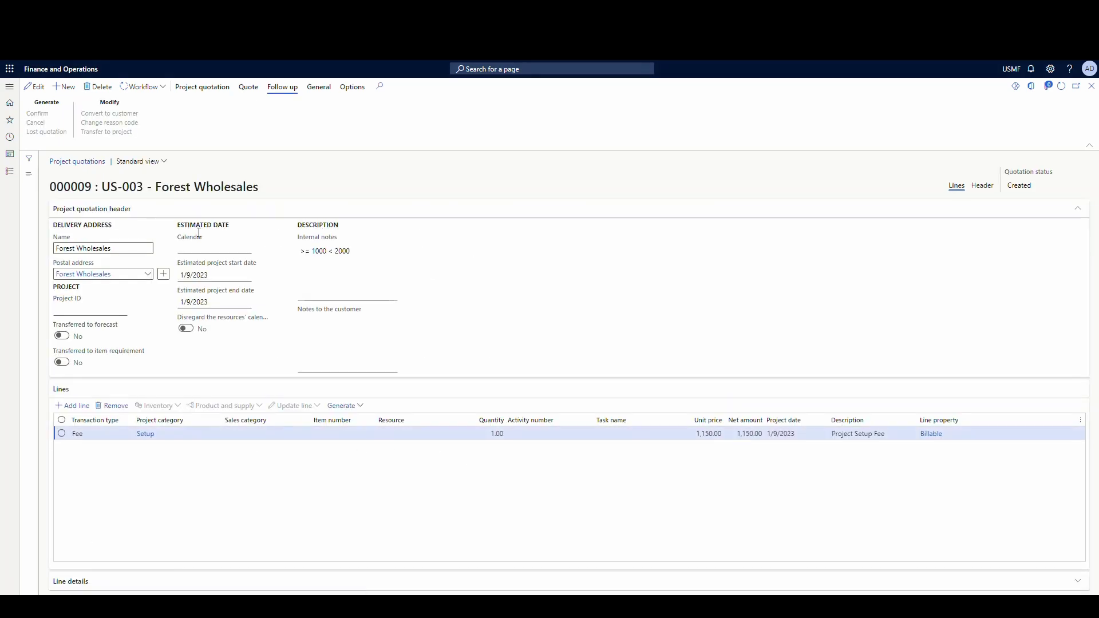
click(163, 90)
click(137, 102)
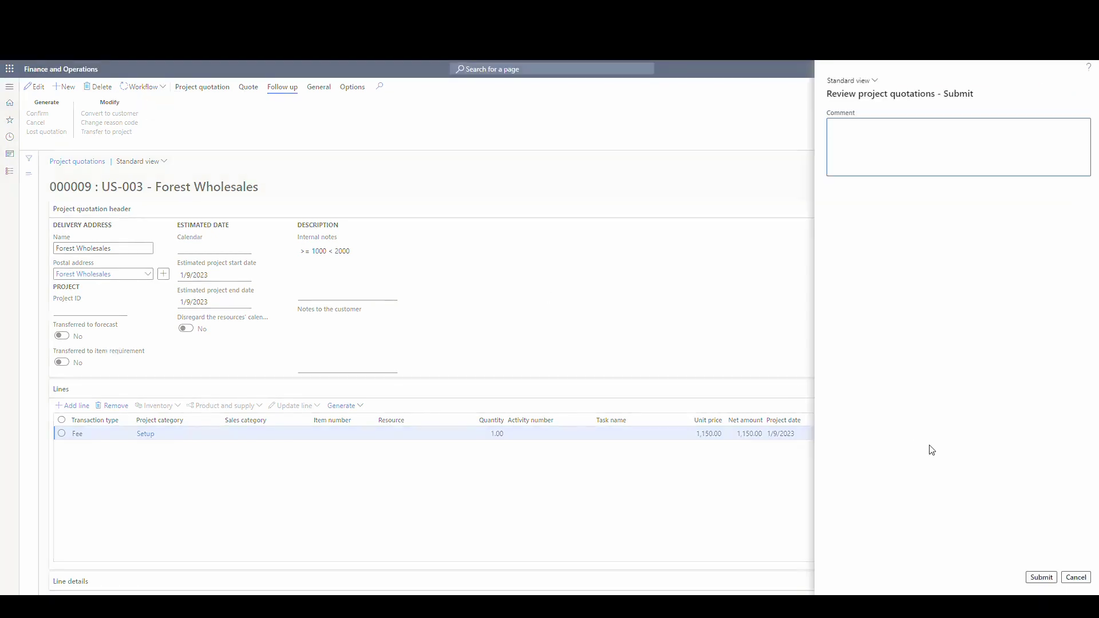
click(1045, 580)
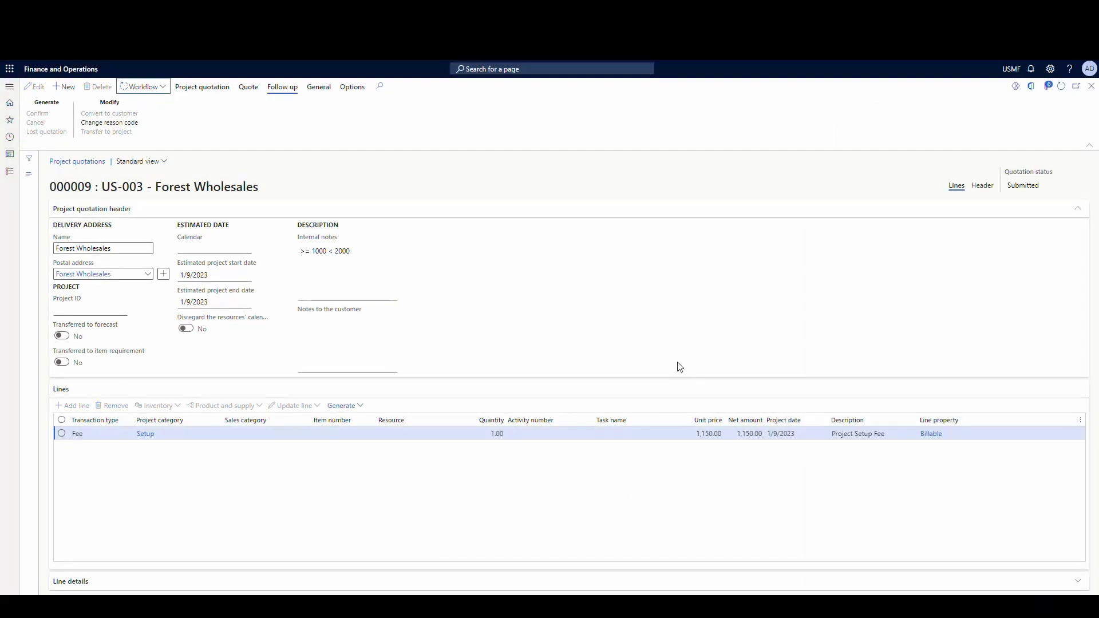
click(1092, 91)
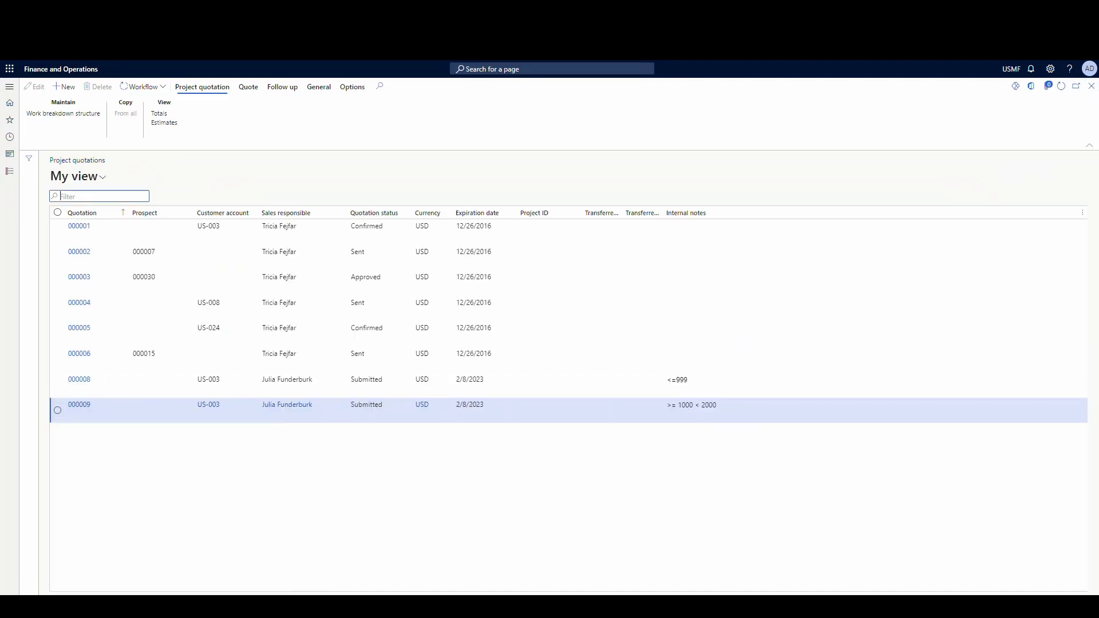
Refresh quotation 000008's workflow history until complete, then reload the quotation to confirm Approved status
click(80, 380)
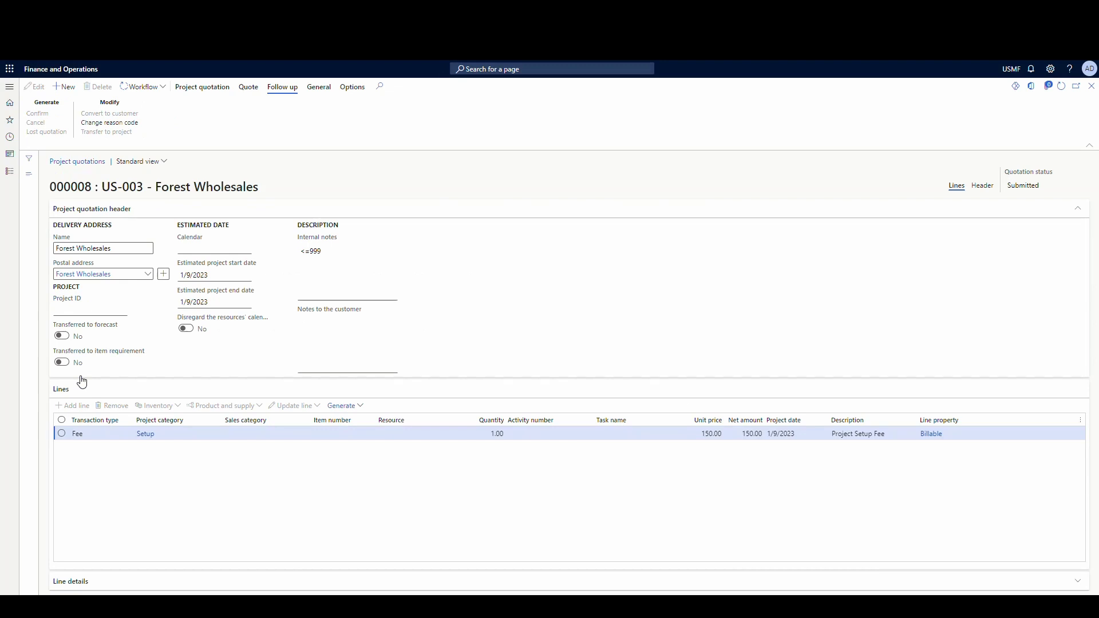
click(1059, 91)
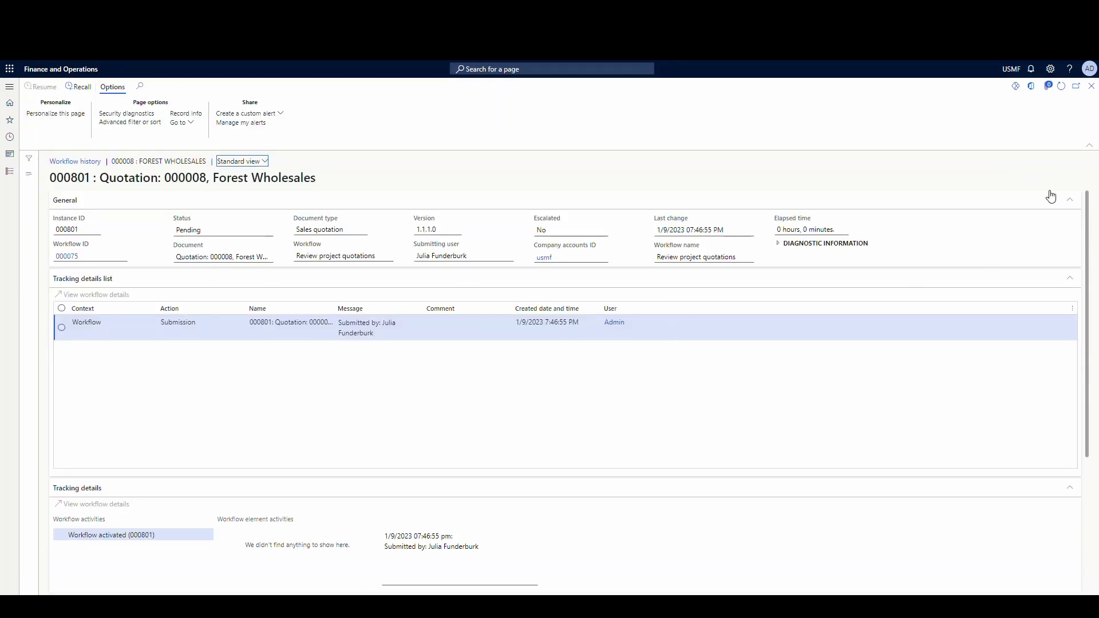
click(1063, 85)
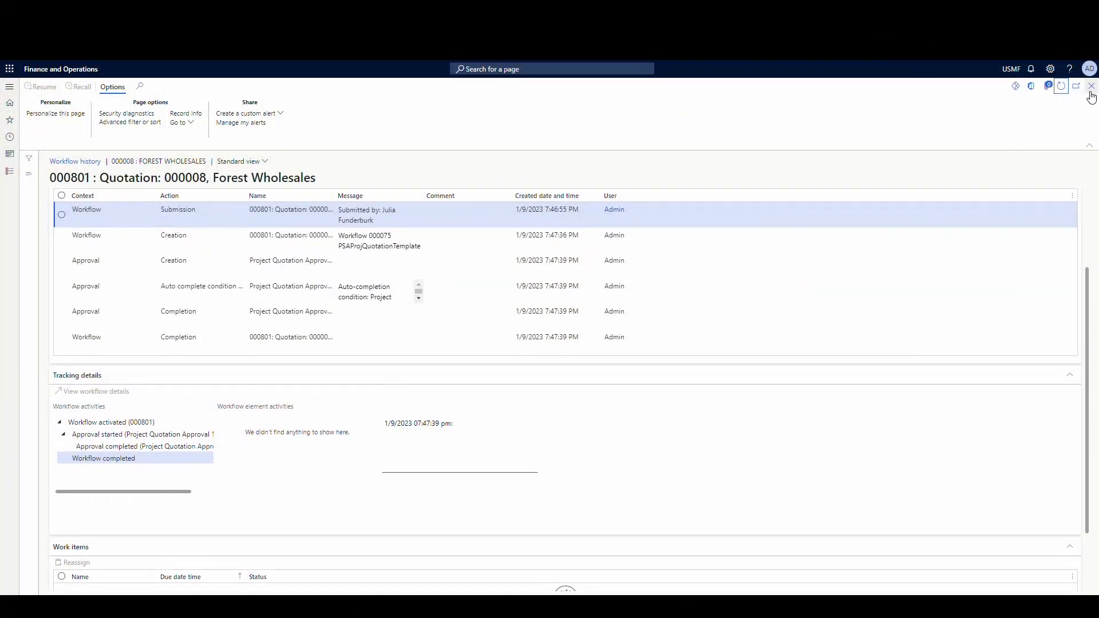
click(1091, 85)
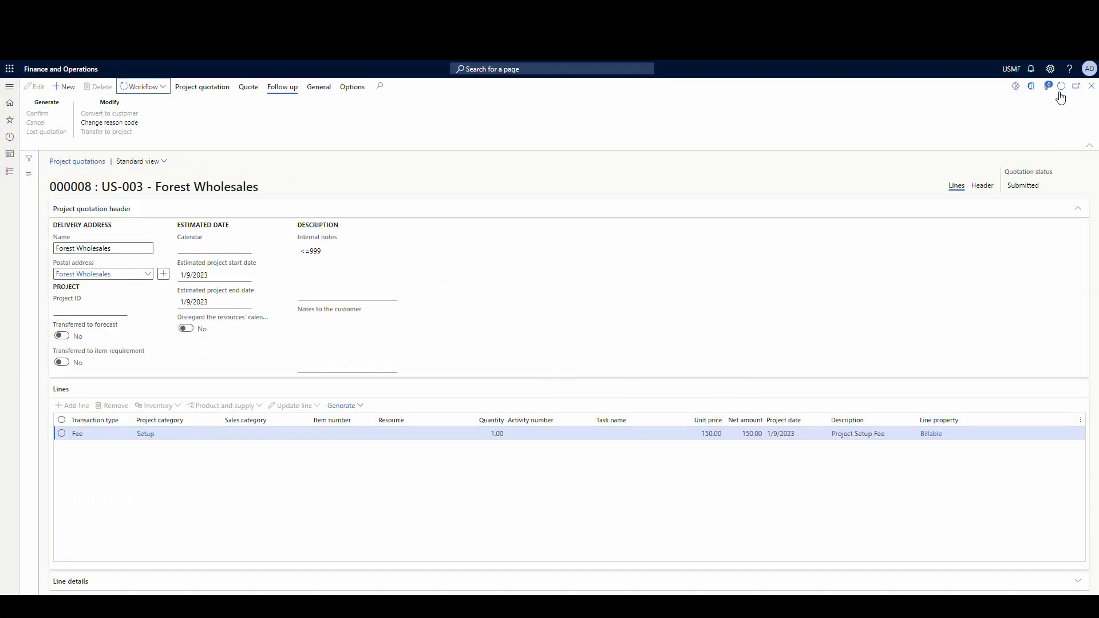
click(1061, 86)
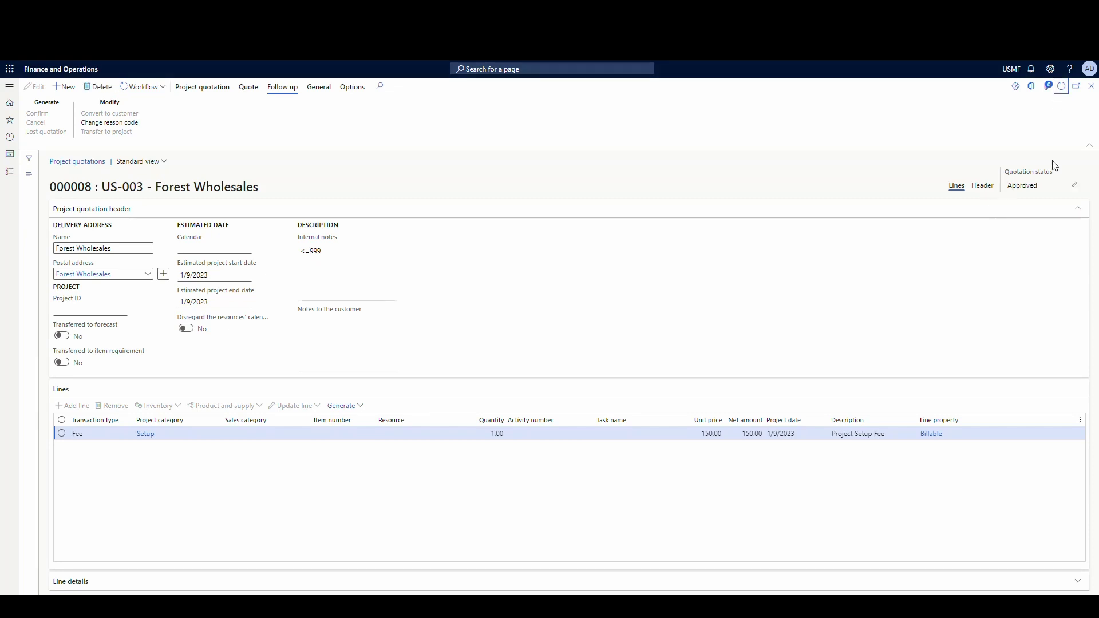
click(1091, 85)
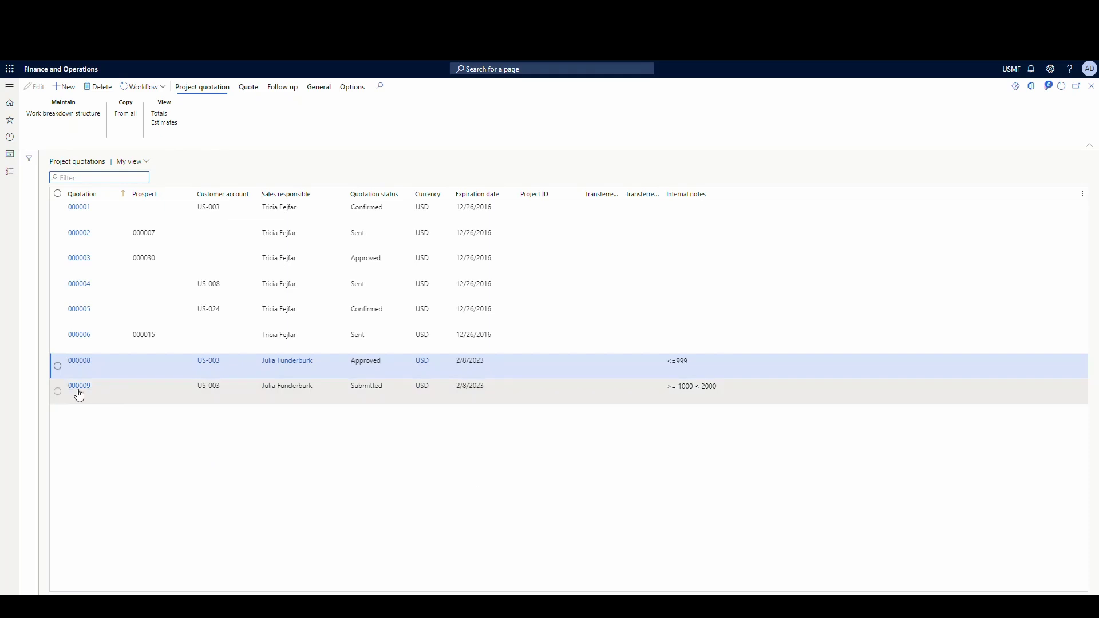
Show quotation 000009's workflow history down to the pending work item from the <2000 >=1000 step
click(79, 386)
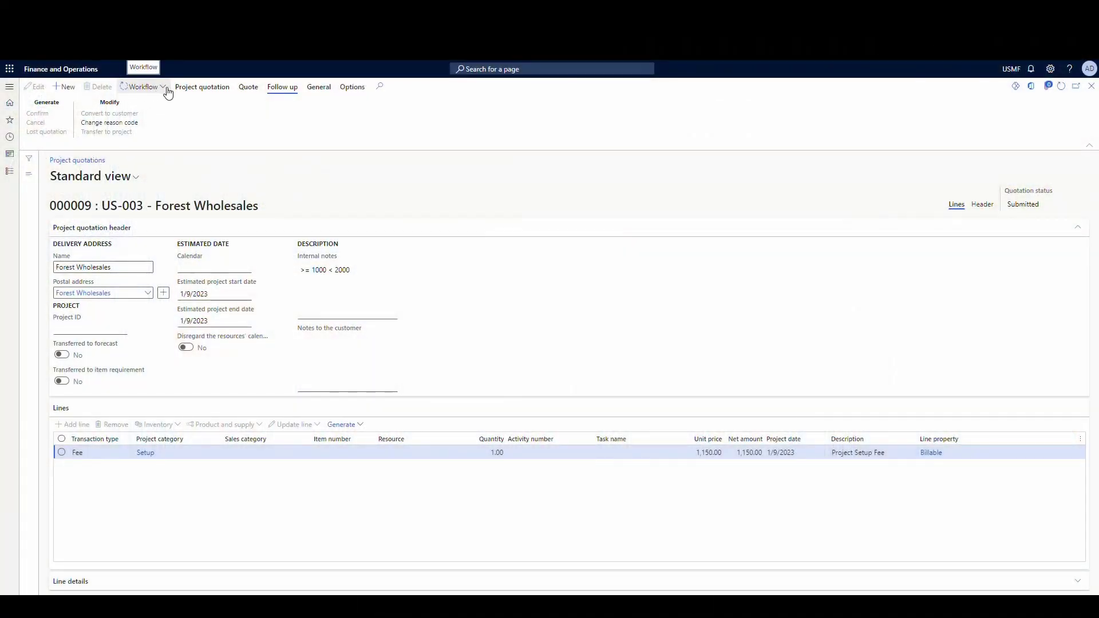
click(162, 87)
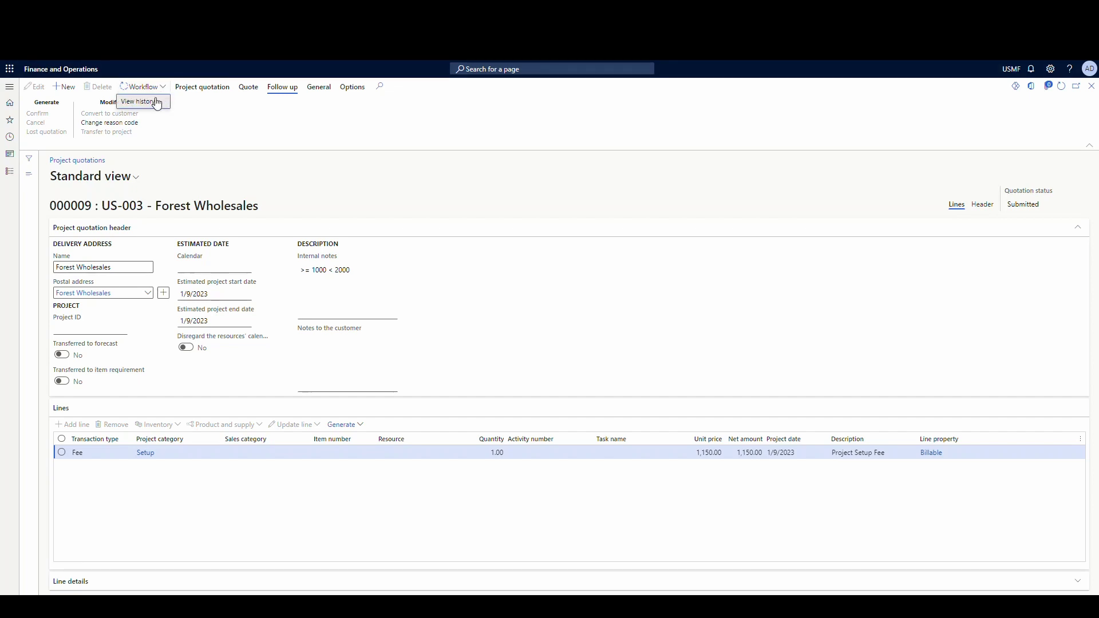
click(158, 107)
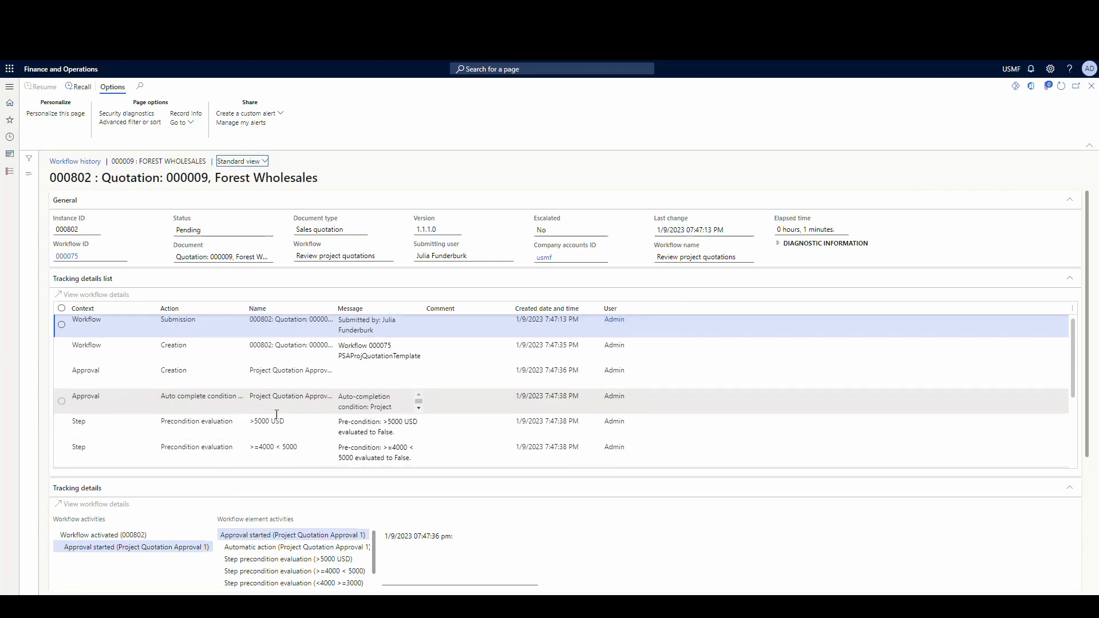
scroll(320, 397, down, 2)
scroll(315, 372, down, 1)
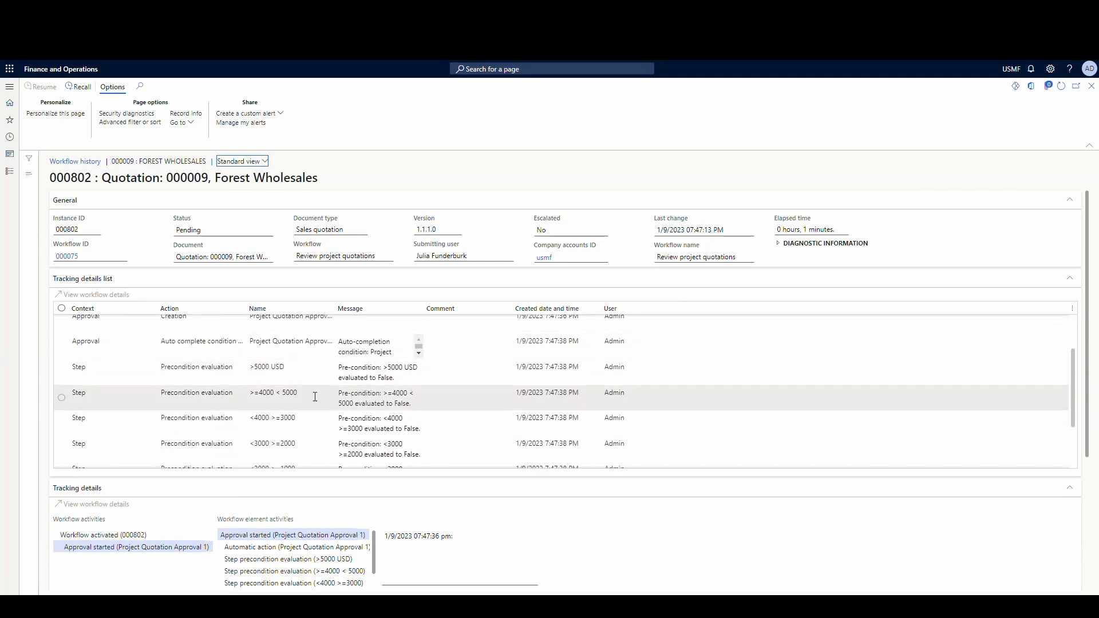
scroll(303, 415, down, 3)
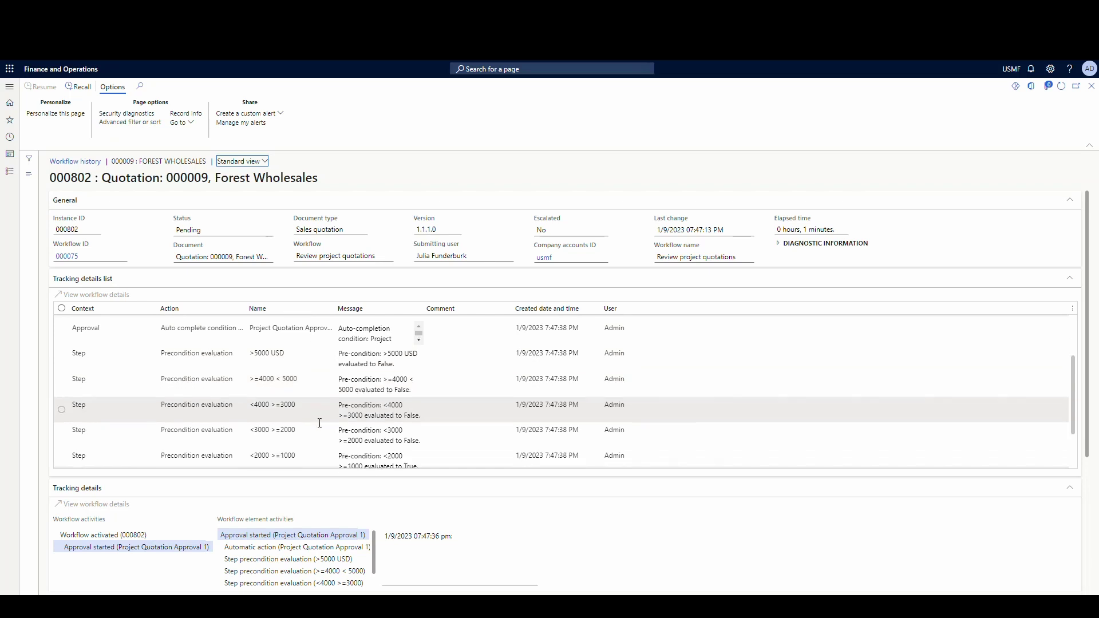
scroll(299, 418, down, 3)
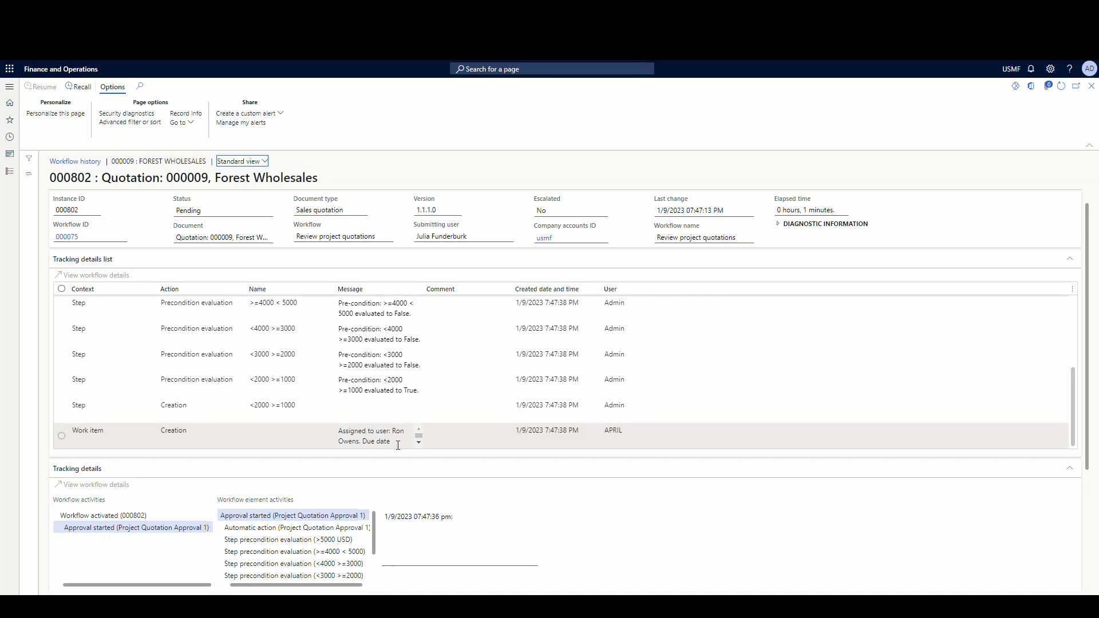
scroll(398, 452, down, 3)
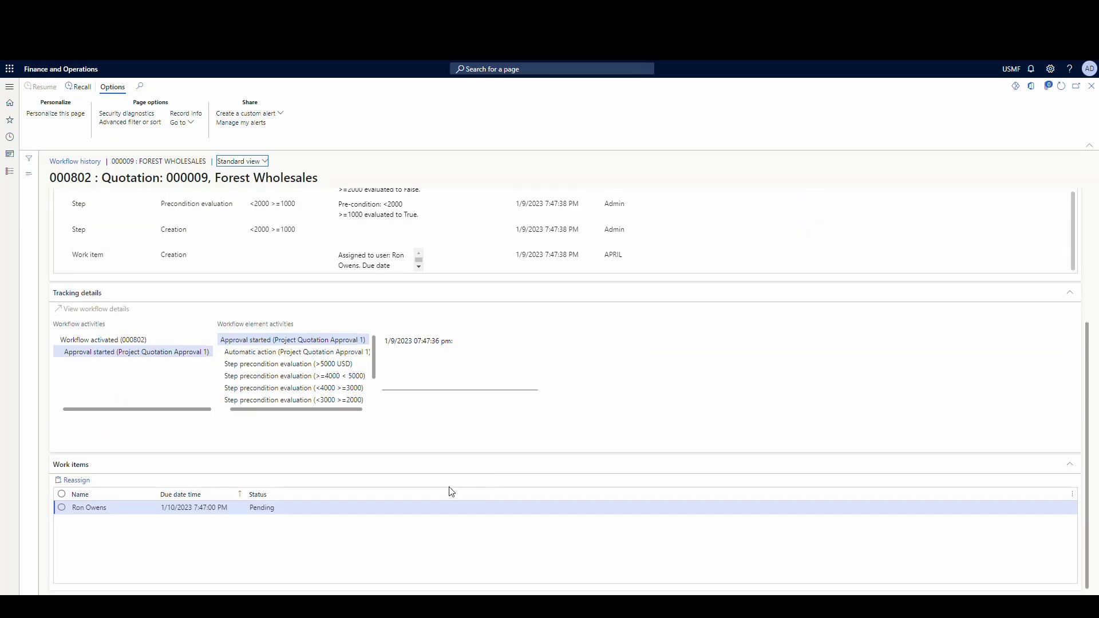